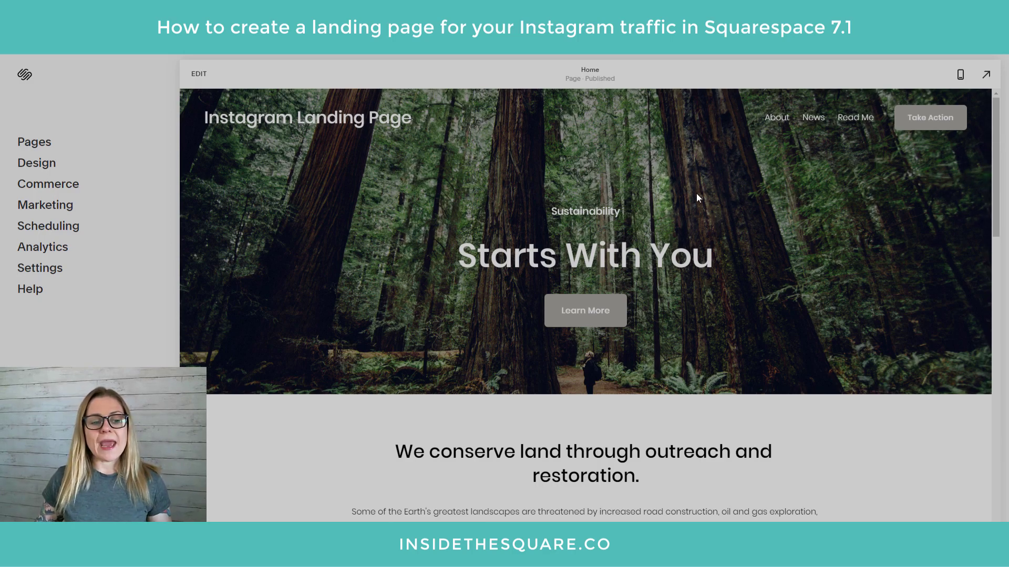
Add a blank page named Instagram to the Not Linked section of the site's pages.
left_click(35, 143)
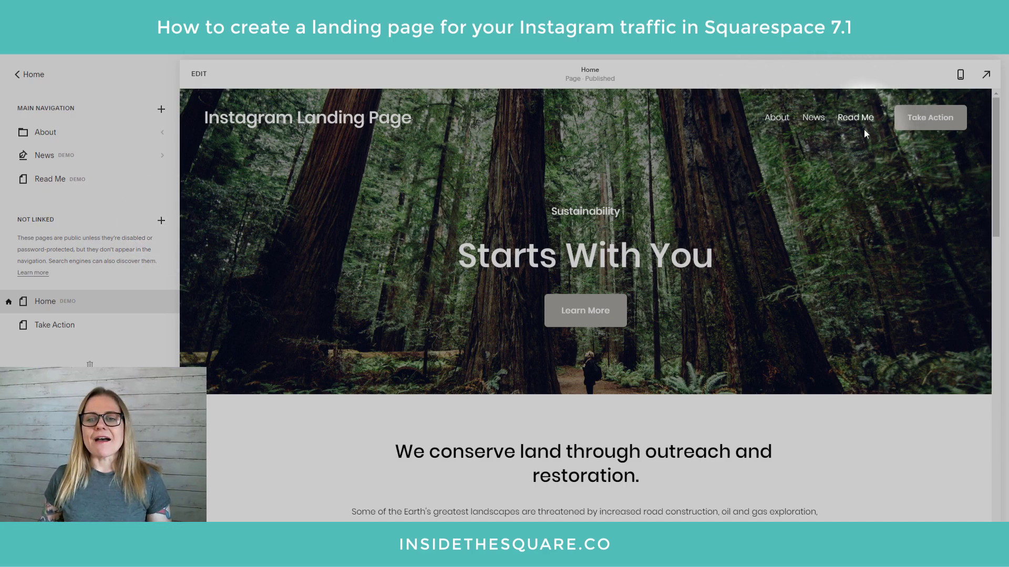
left_click(162, 225)
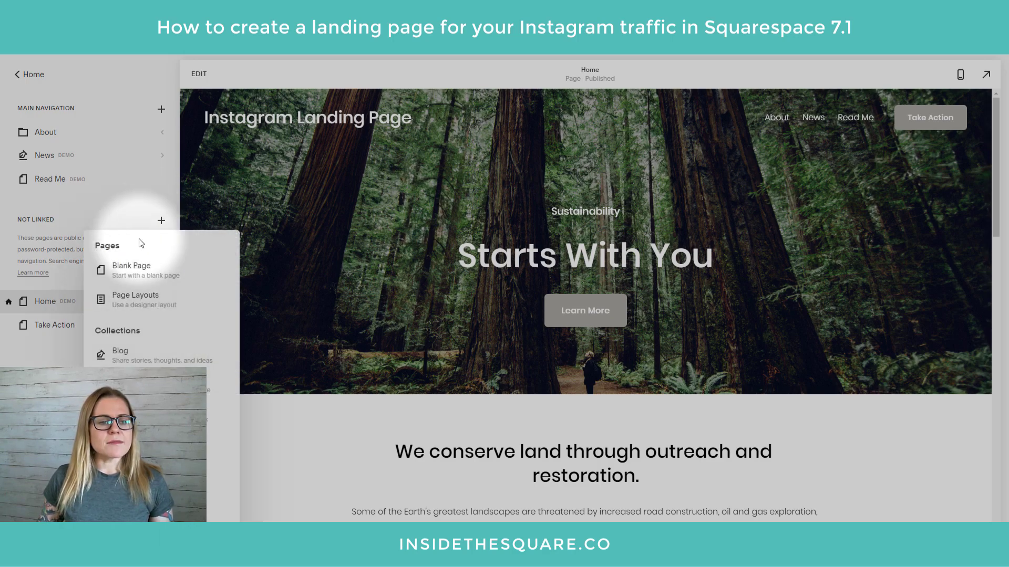
left_click(140, 269)
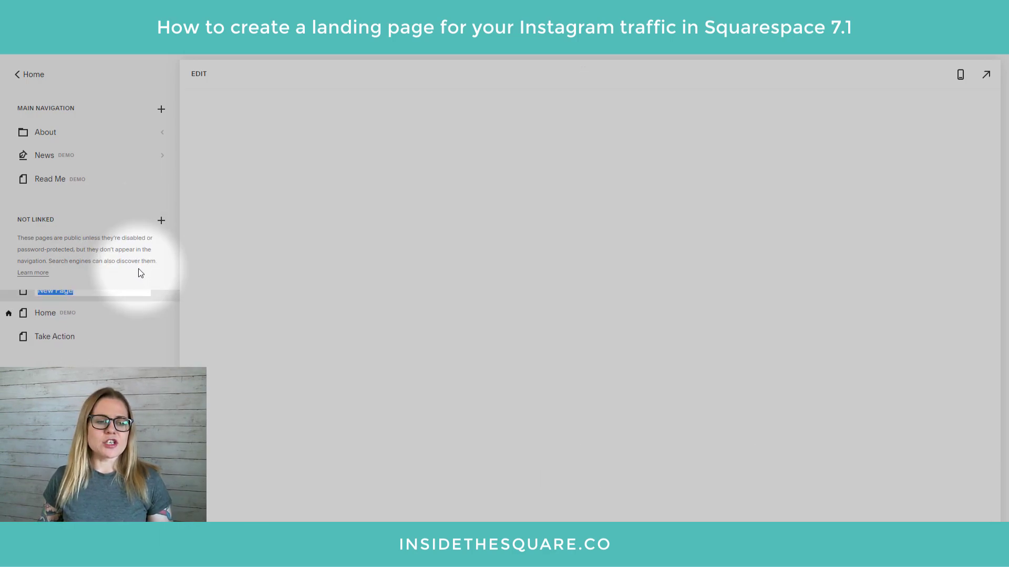
type("Instagram")
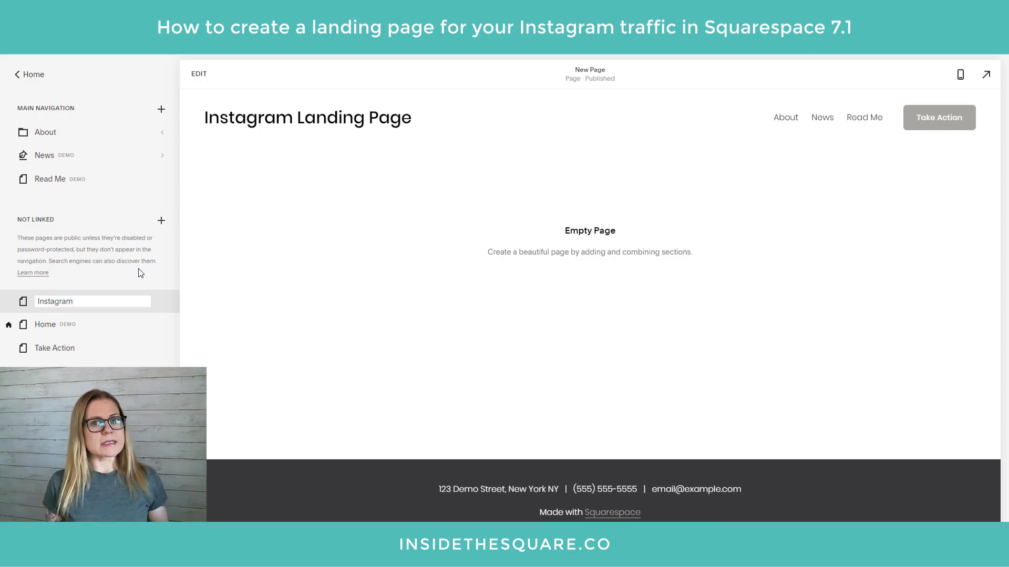
key("Return")
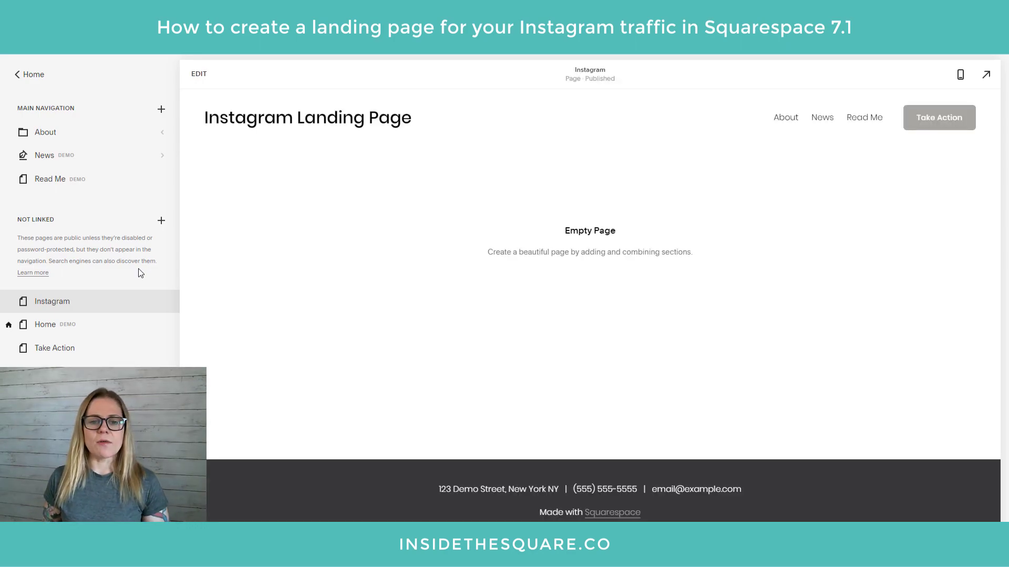
Start editing the Instagram page and add a blank section to it.
left_click(199, 74)
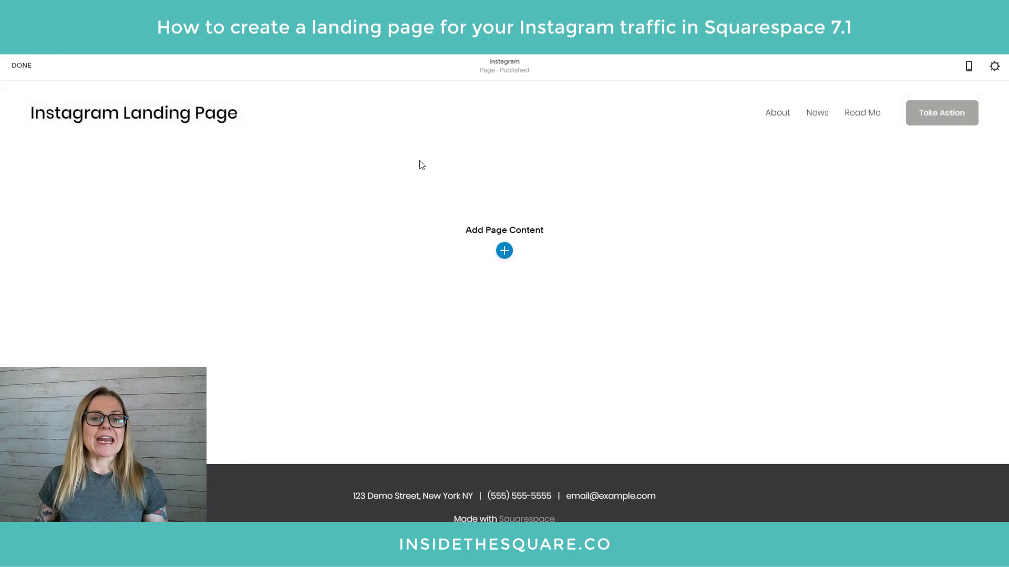
left_click(507, 267)
scroll(218, 395, "down", 2)
scroll(218, 395, "down", 2)
scroll(218, 394, "up", 5)
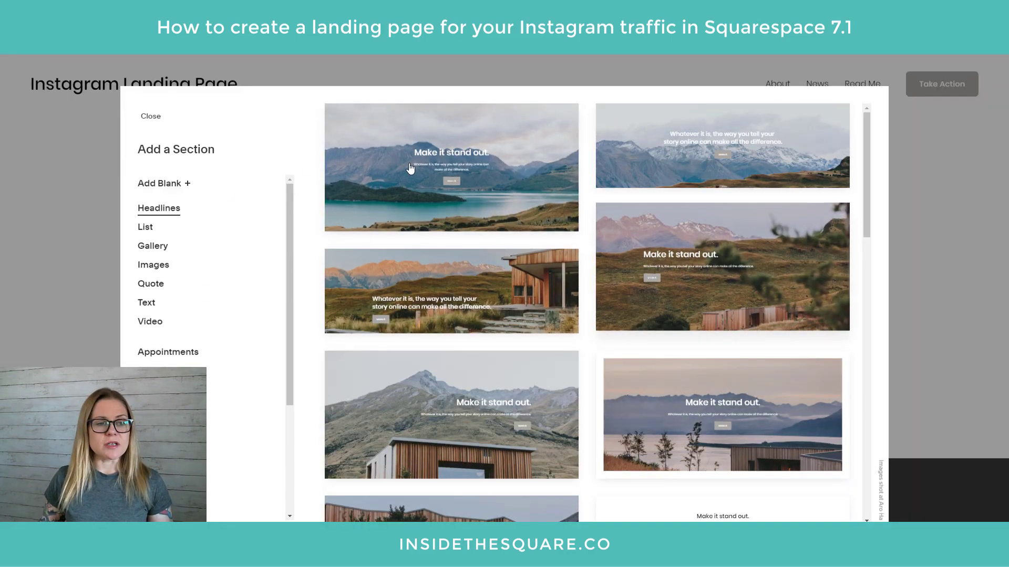
left_click(167, 188)
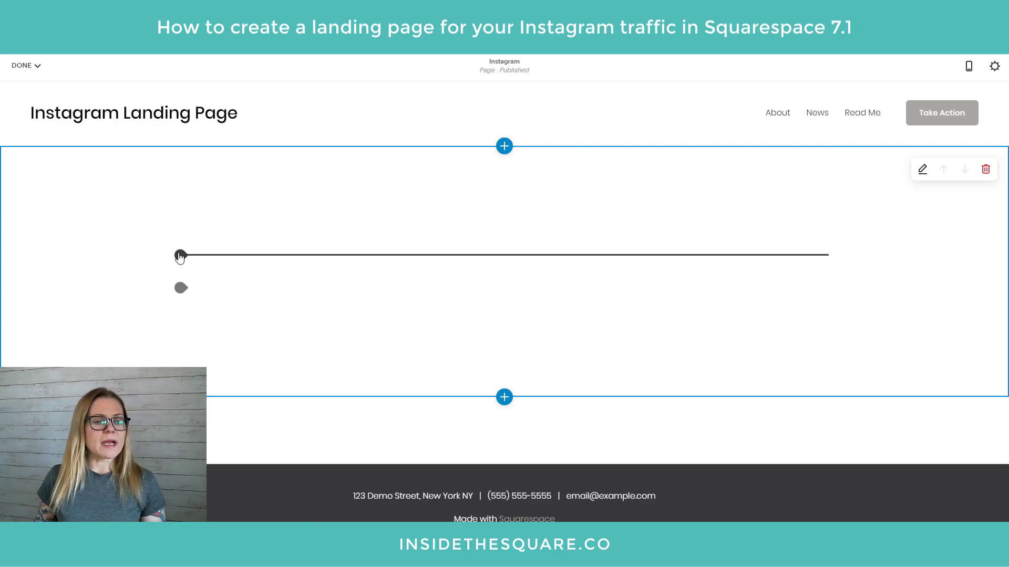
Add a button block to the blank section with the text Latest Blog Post.
left_click(180, 255)
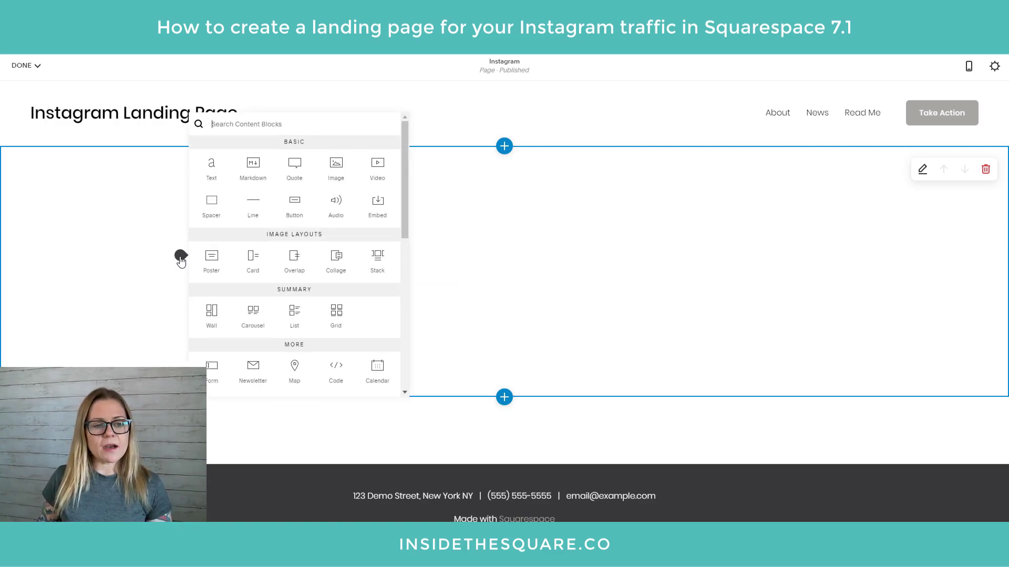
left_click(295, 205)
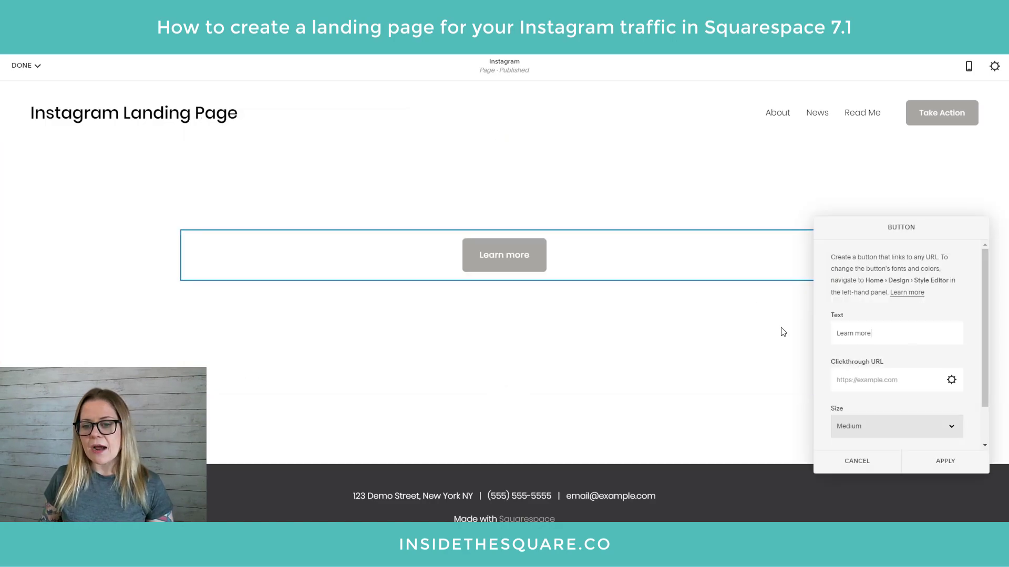
type("Lates")
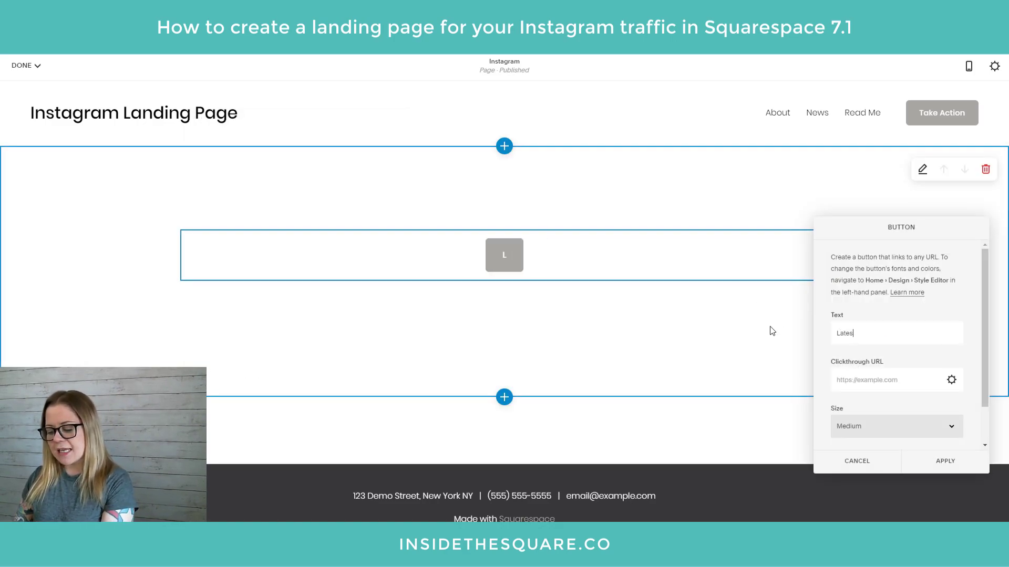
type("t Blog Post")
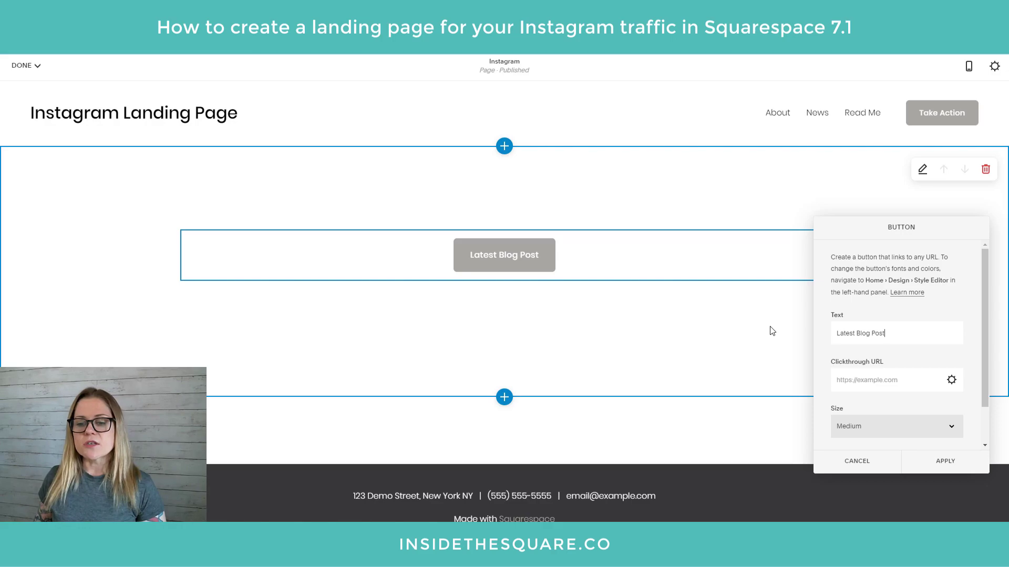
Review the Page and Web Address link options for the Latest Blog Post button, and apply the button without a link.
left_click(861, 381)
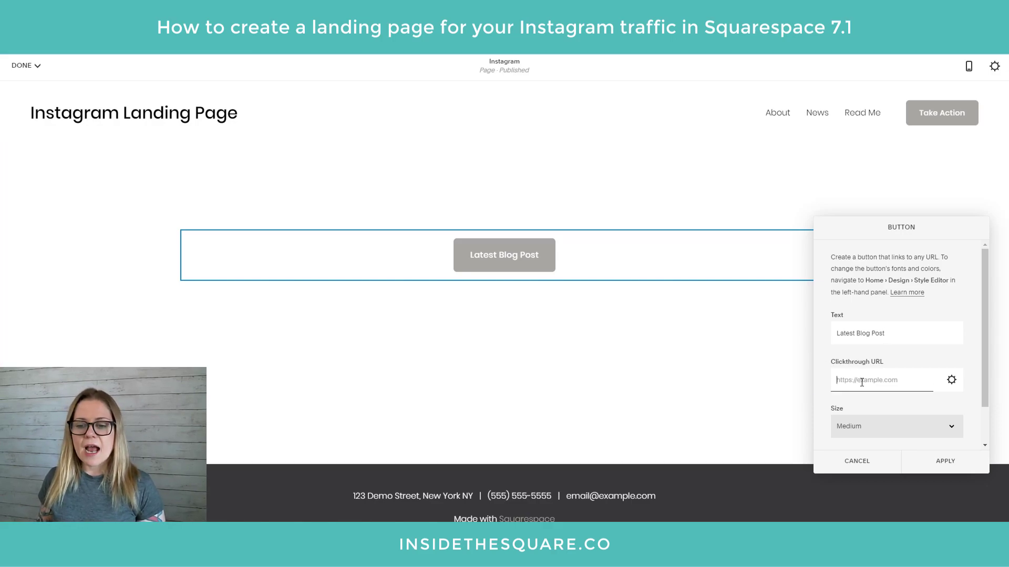
left_click(952, 382)
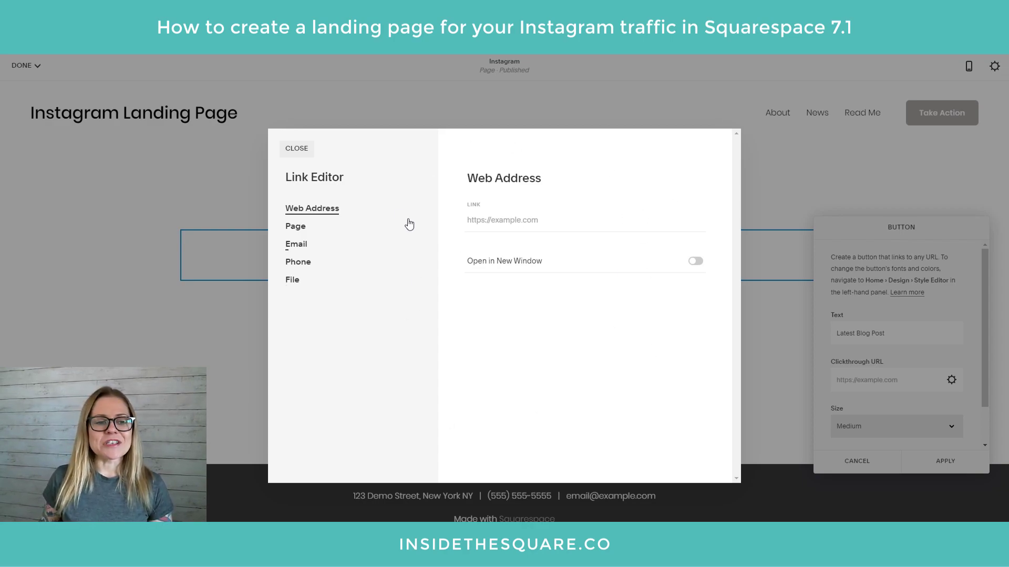
left_click(299, 230)
left_click(498, 220)
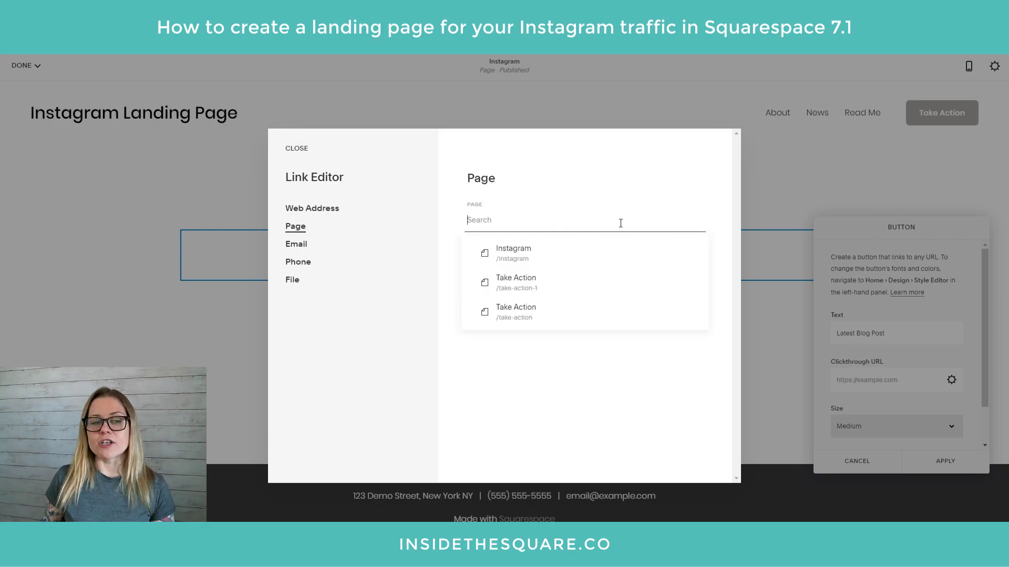
left_click(342, 210)
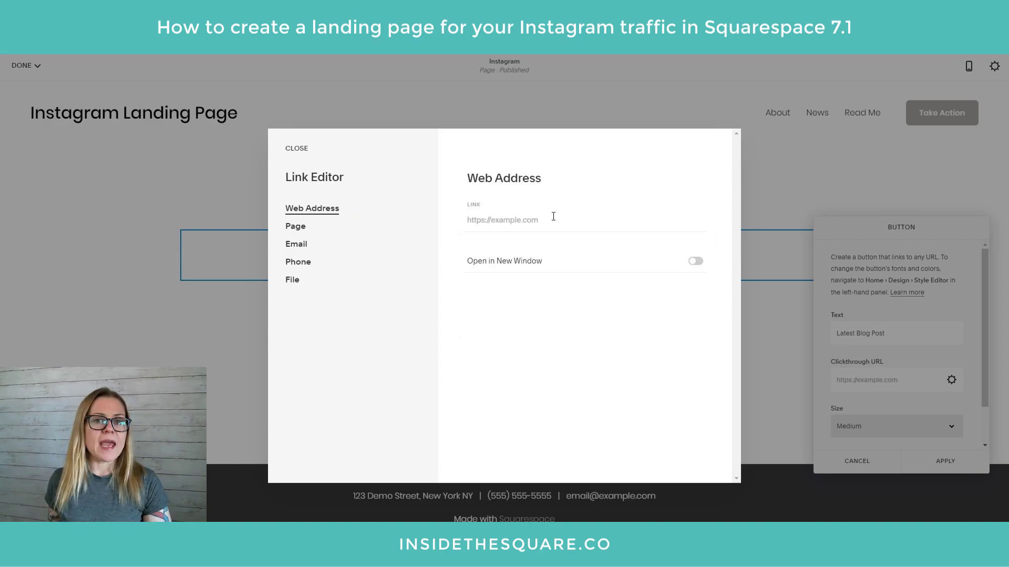
left_click(305, 149)
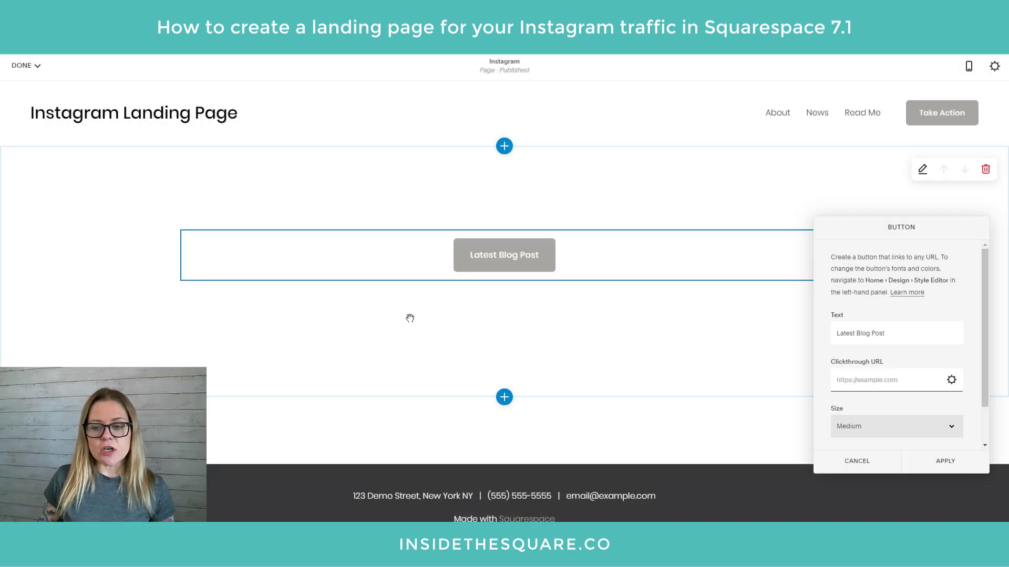
left_click(945, 461)
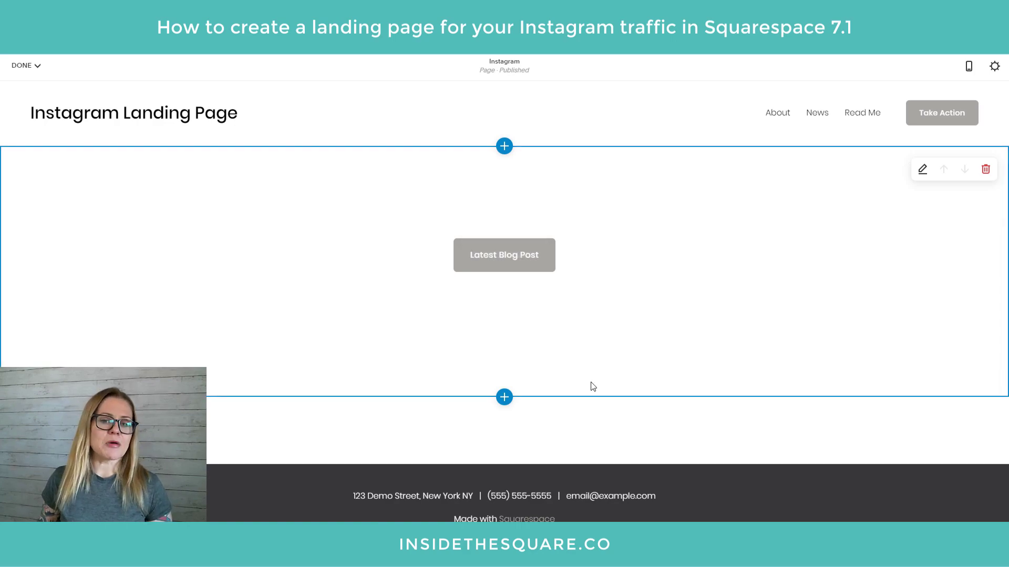
Add a centred text block reading INSIDETHESQUARE.CO above the Latest Blog Post button and format it as a heading.
mouse_move(176, 232)
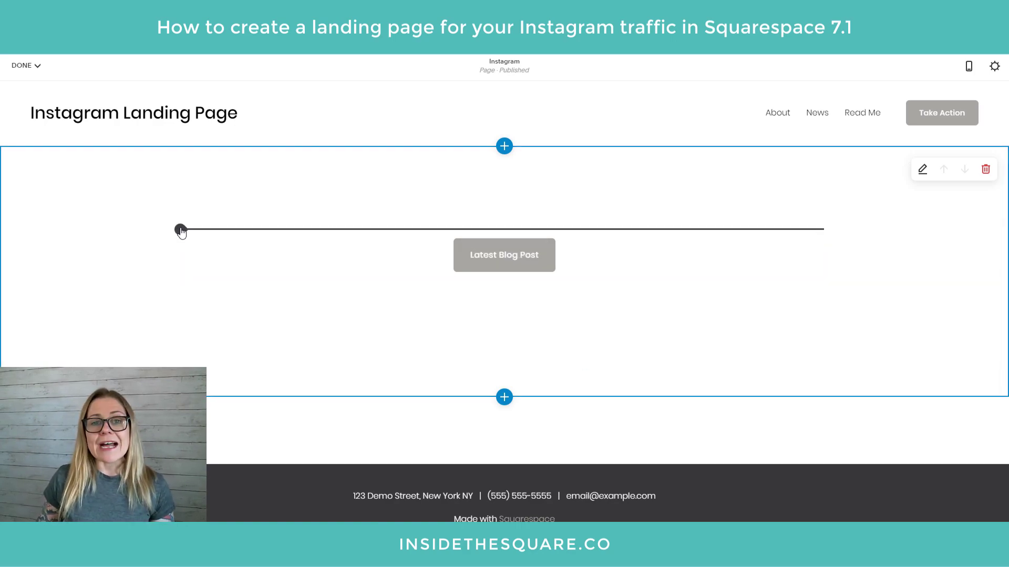
left_click(180, 229)
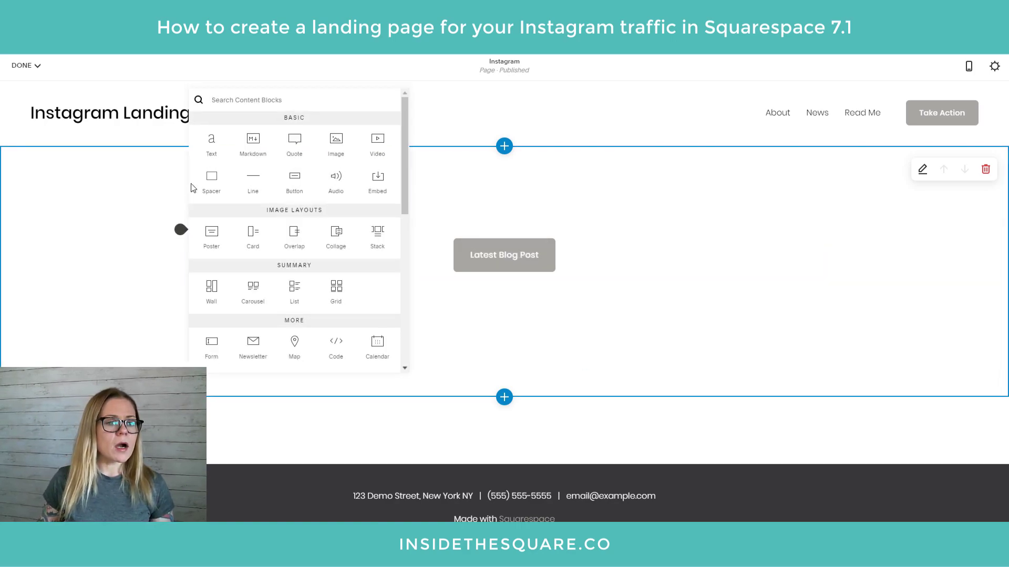
left_click(214, 137)
left_click(217, 229)
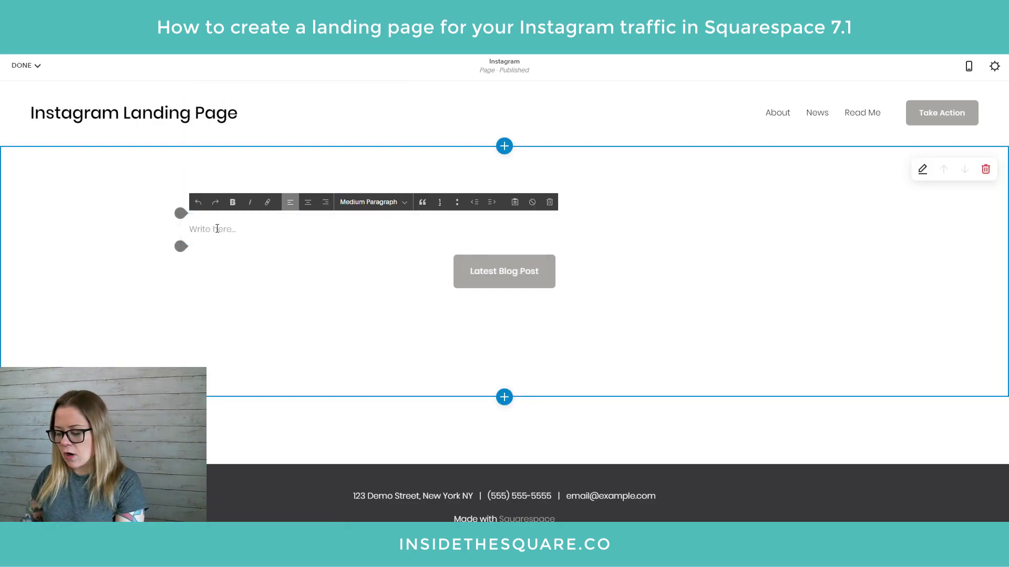
type("INSIDETHESQUARE.CO")
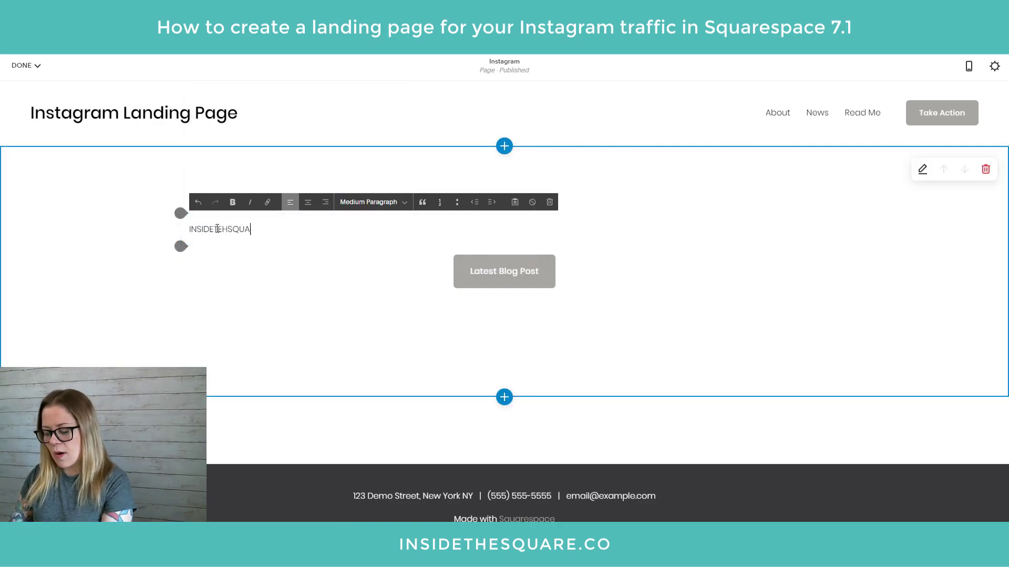
left_click(306, 205)
left_click(496, 229)
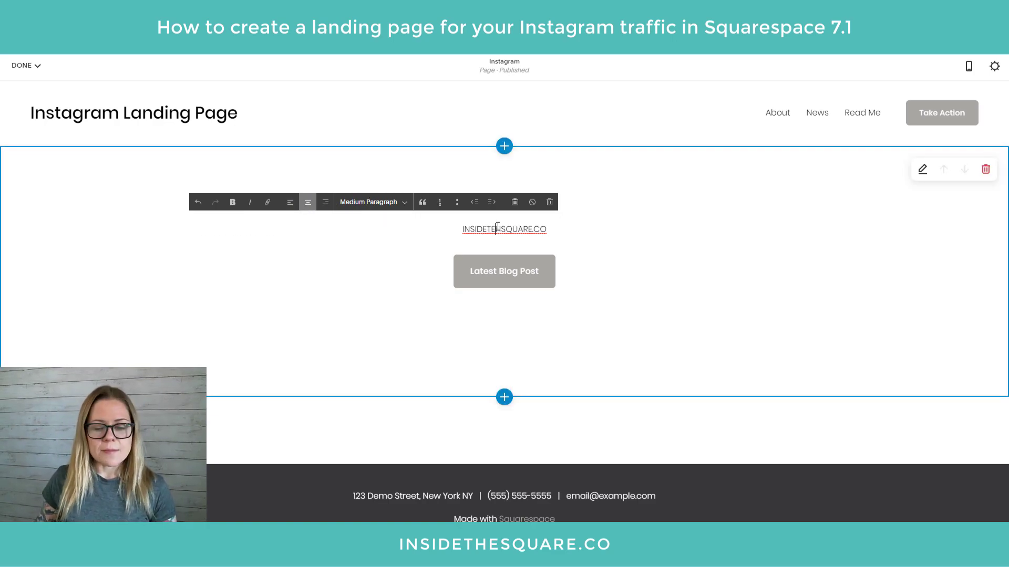
key("Delete")
key("Left")
type("H")
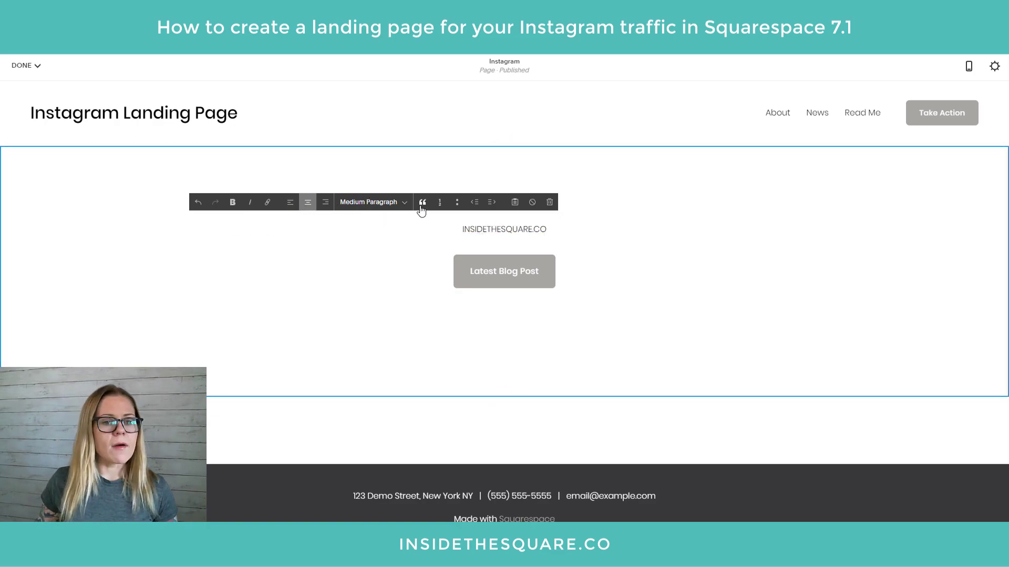
left_click(402, 203)
left_click(402, 234)
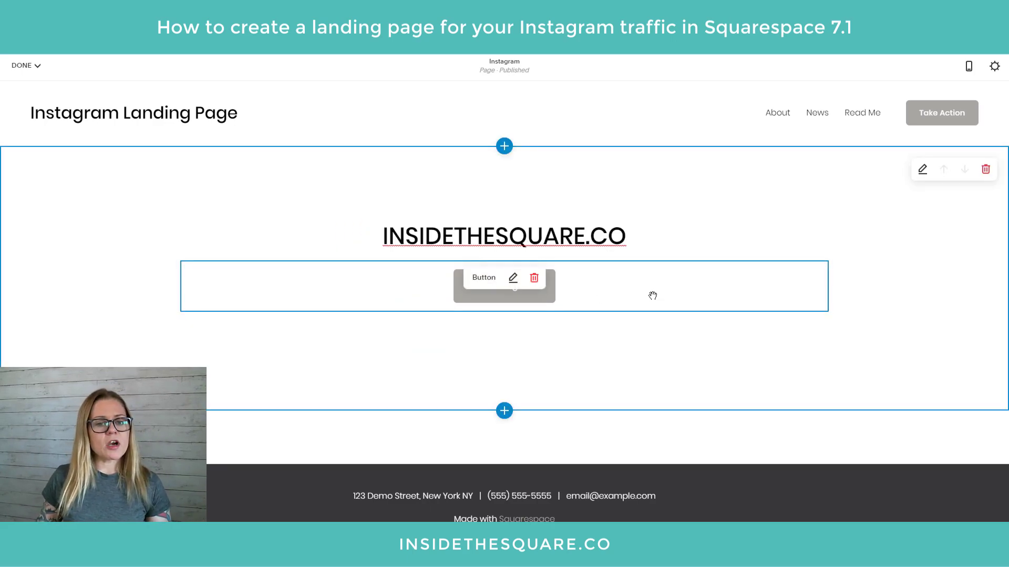
Add a second button block below the Latest Blog Post button with the text Contact.
left_click(180, 313)
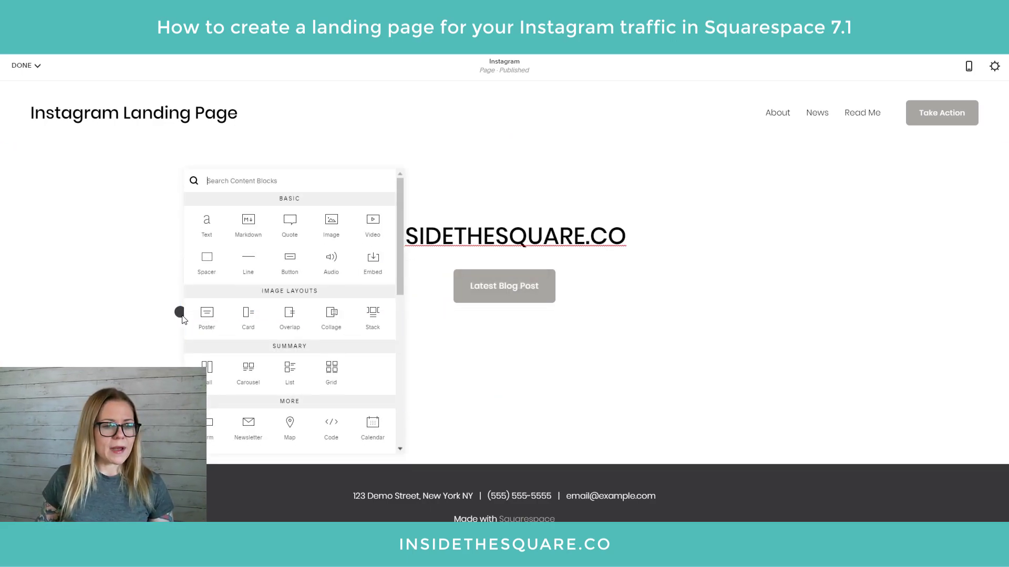
left_click(293, 261)
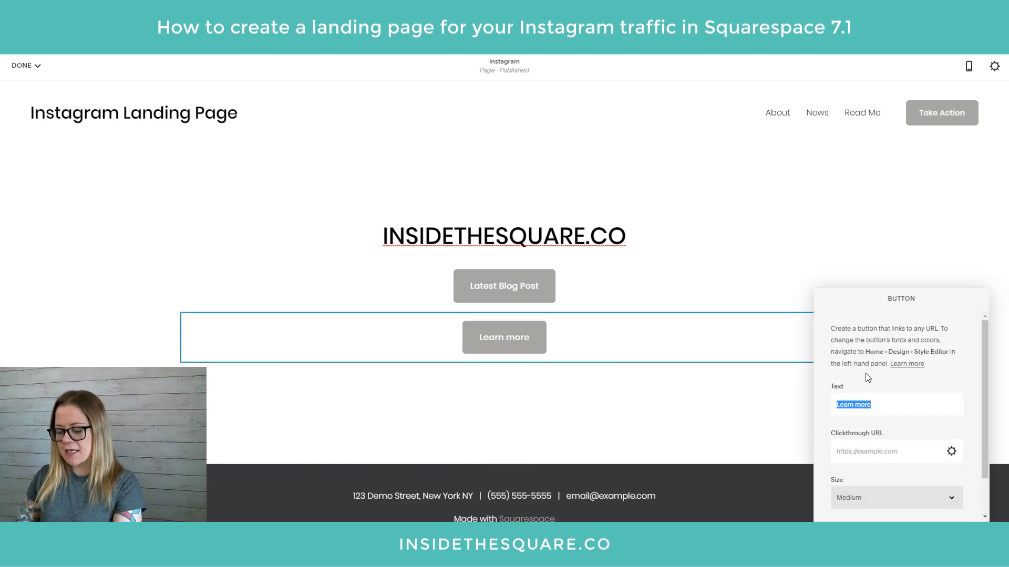
type("cONTACT")
key("ctrl+a")
type("c")
key("BackSpace")
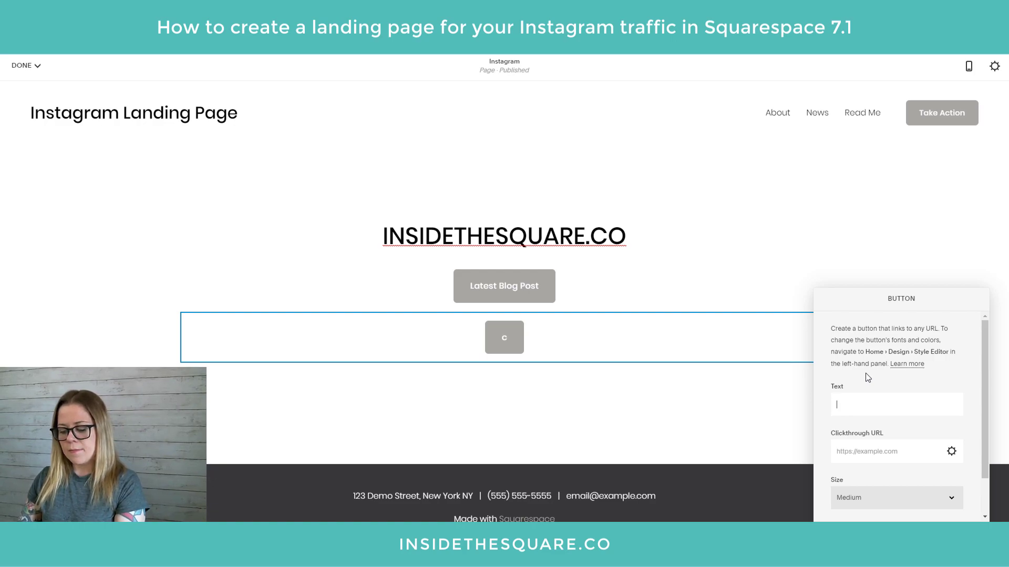
type("Contact")
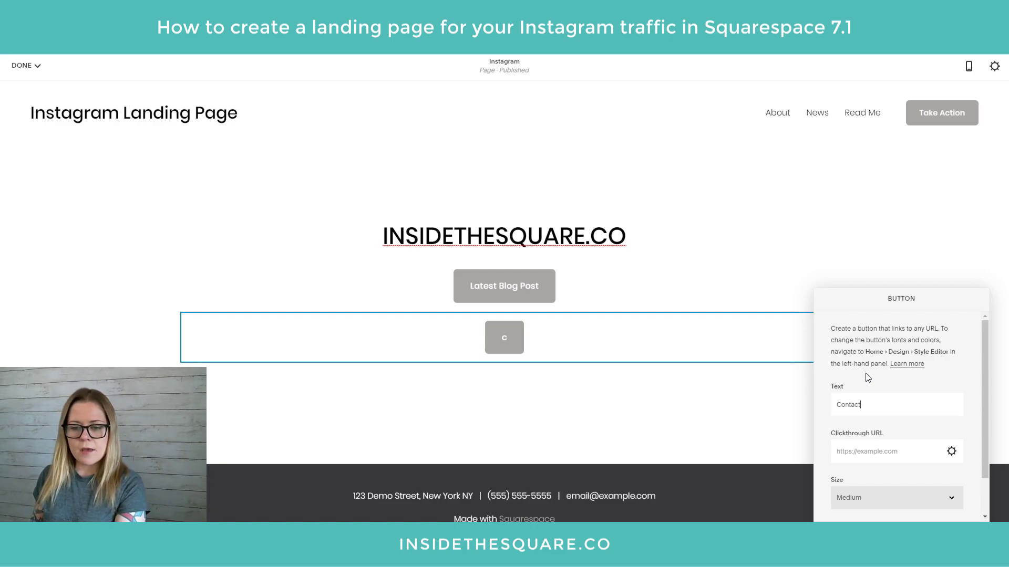
Link the Contact button to the Take Action page at /take-action, save the link and close the button settings.
left_click(951, 451)
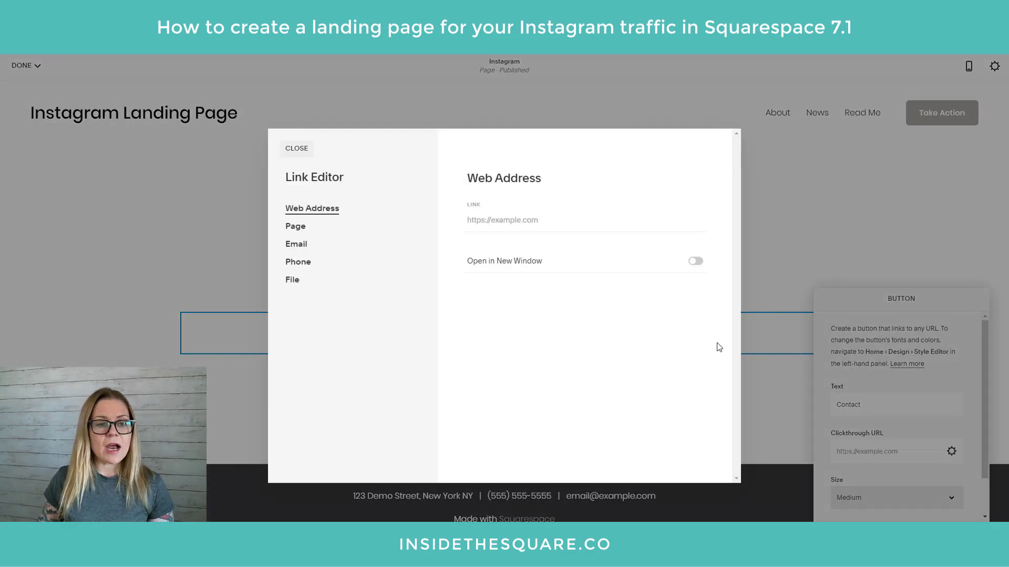
left_click(300, 231)
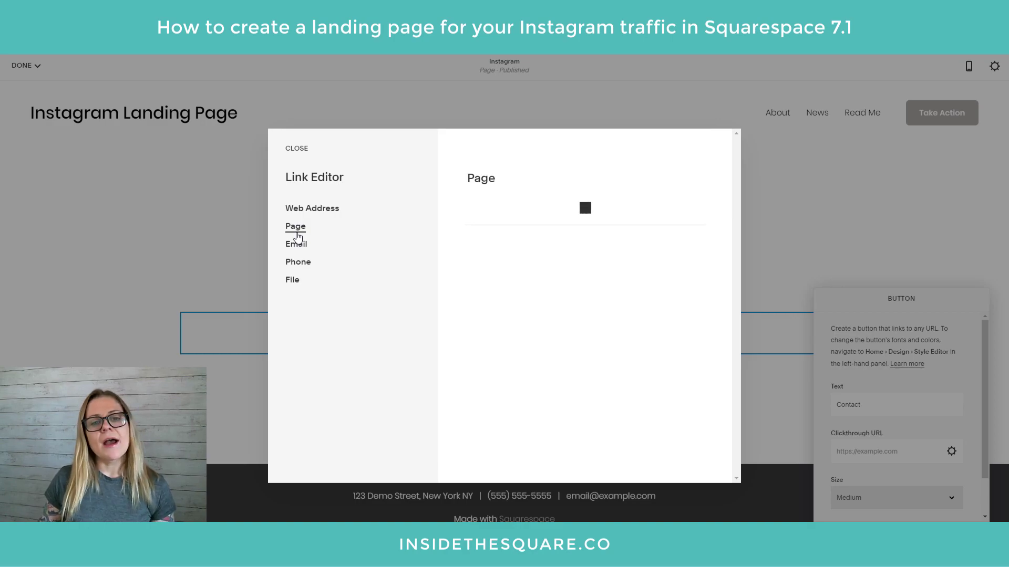
left_click(620, 214)
type("/contact")
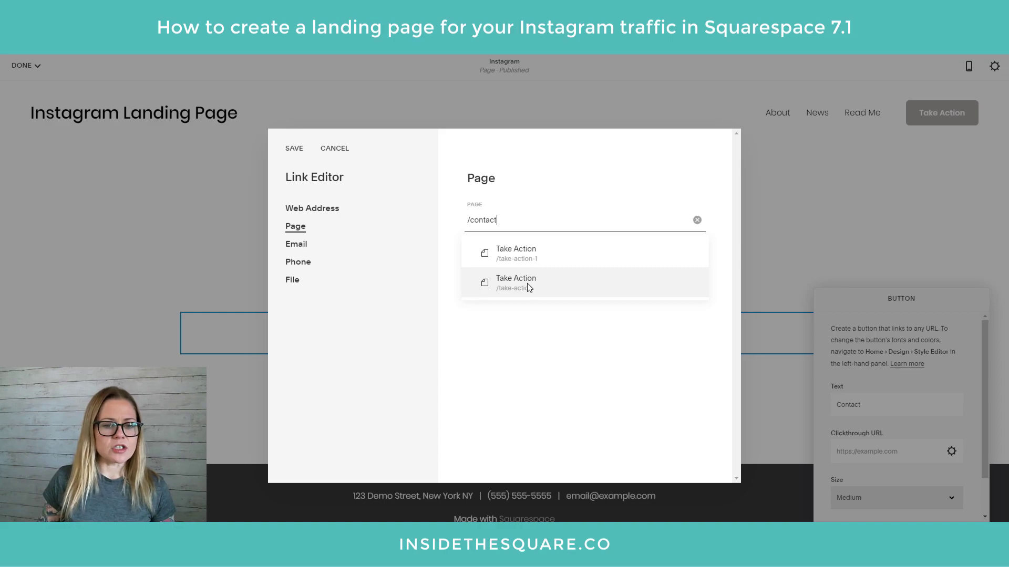
left_click(527, 283)
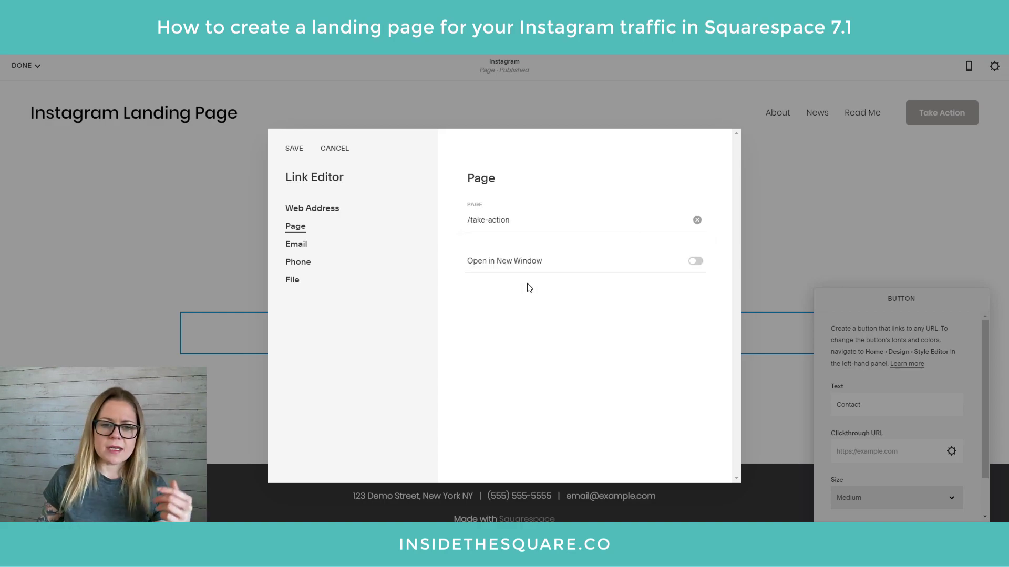
left_click(294, 149)
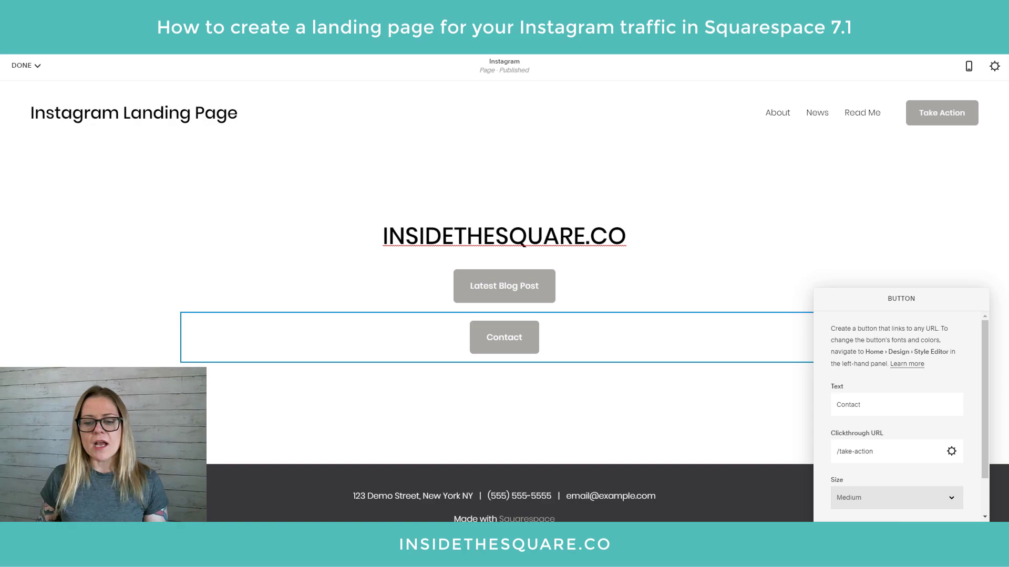
left_click(711, 440)
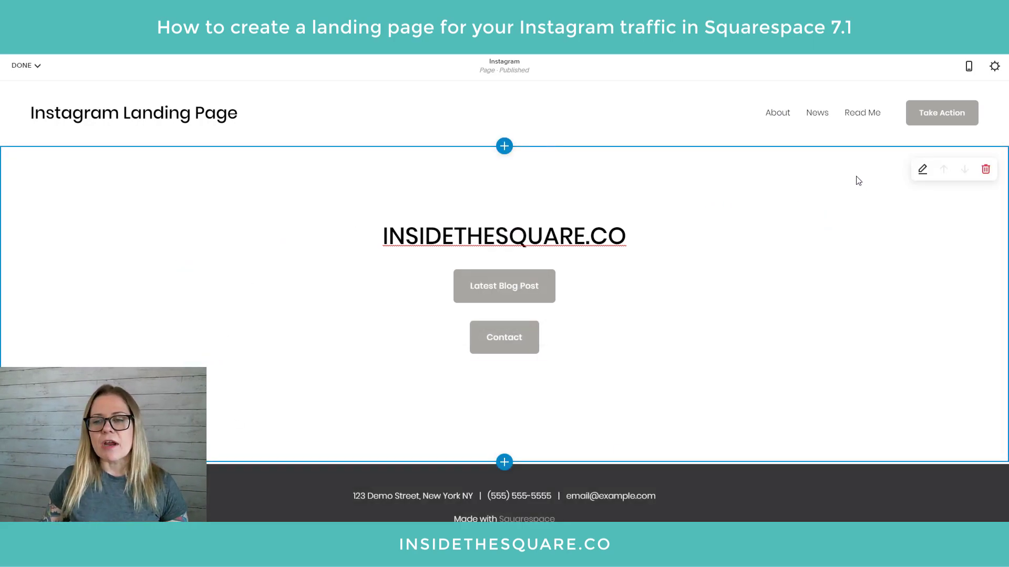
Turn off the default colour theme for the page section and look through the available custom themes.
left_click(923, 177)
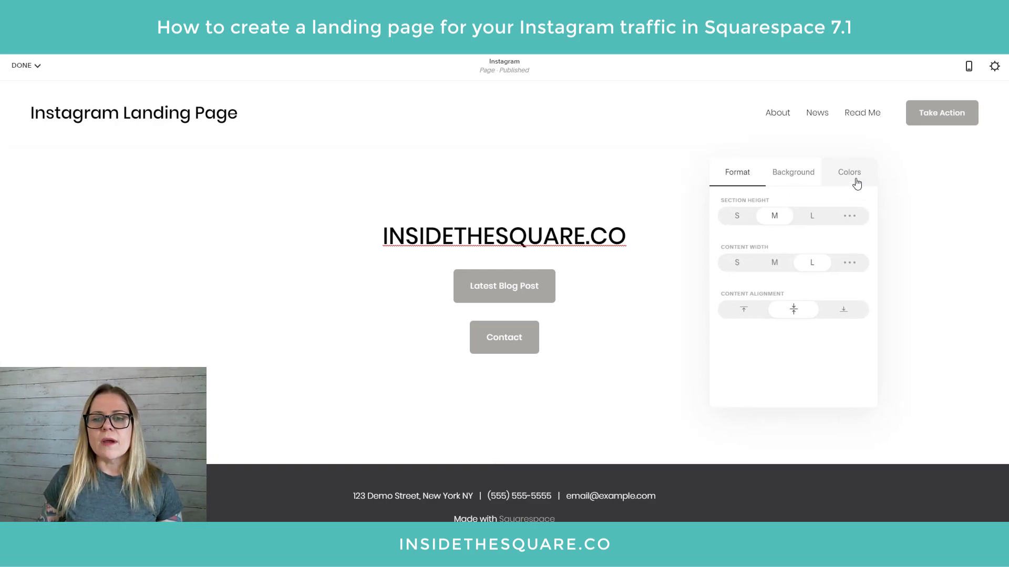
left_click(848, 175)
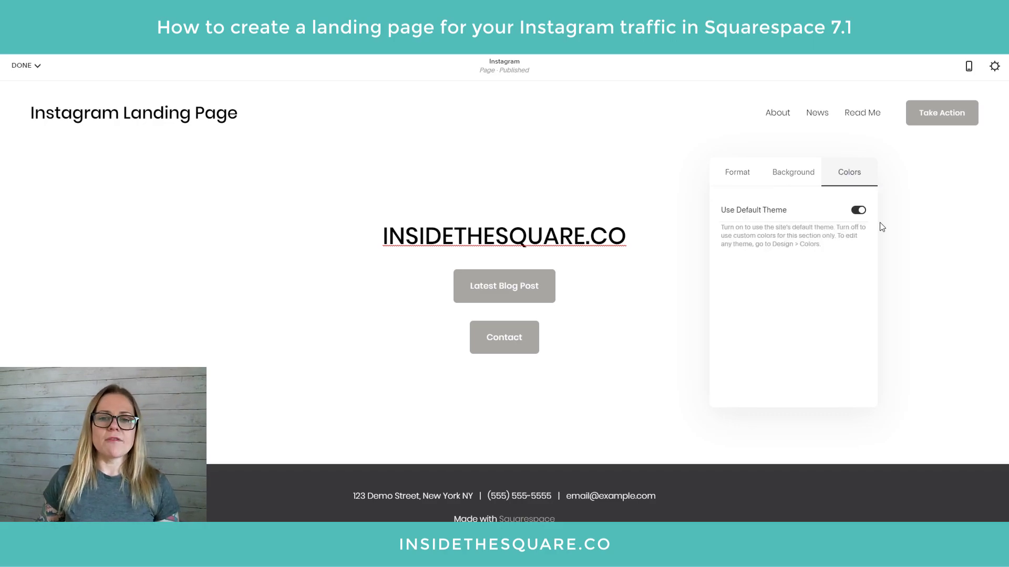
left_click(858, 210)
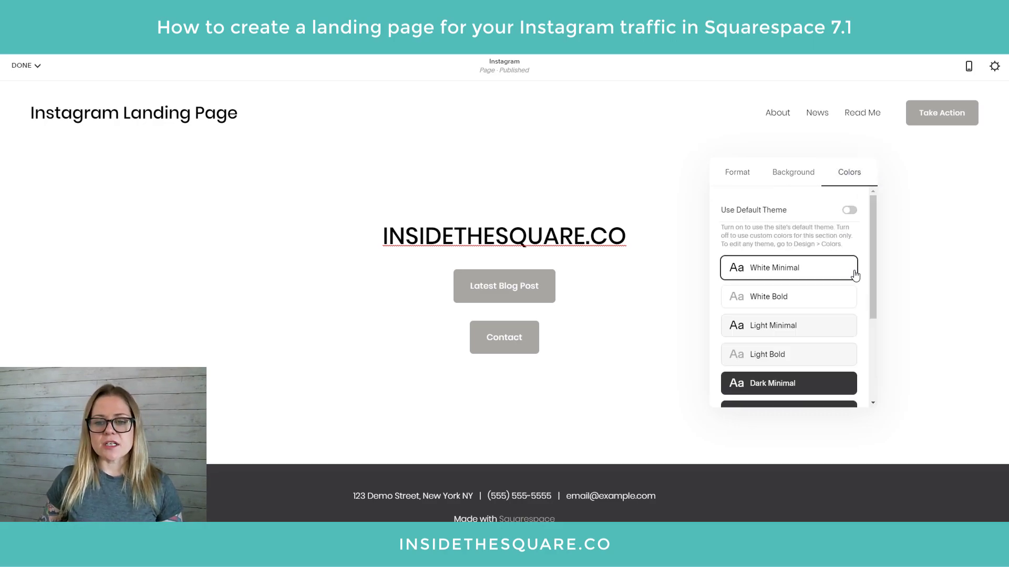
scroll(811, 327, "down", 3)
scroll(798, 346, "up", 5)
scroll(817, 333, "down", 5)
scroll(829, 318, "up", 3)
scroll(833, 314, "down", 3)
scroll(832, 315, "up", 1)
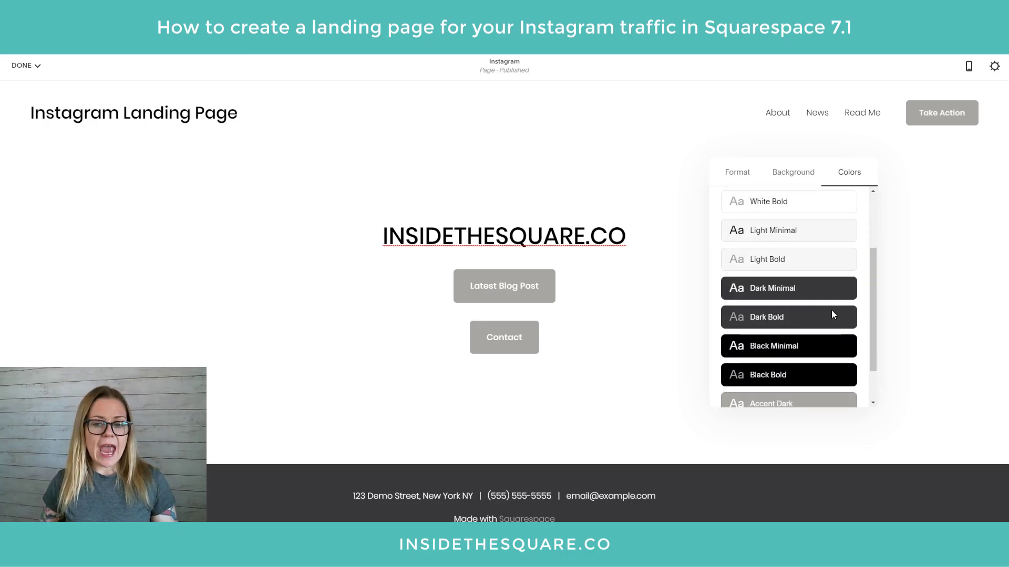
Try the Black Bold and Dark Minimal themes on the section, settle on Accent Dark and close the section settings.
scroll(831, 331, "down", 2)
left_click(831, 328)
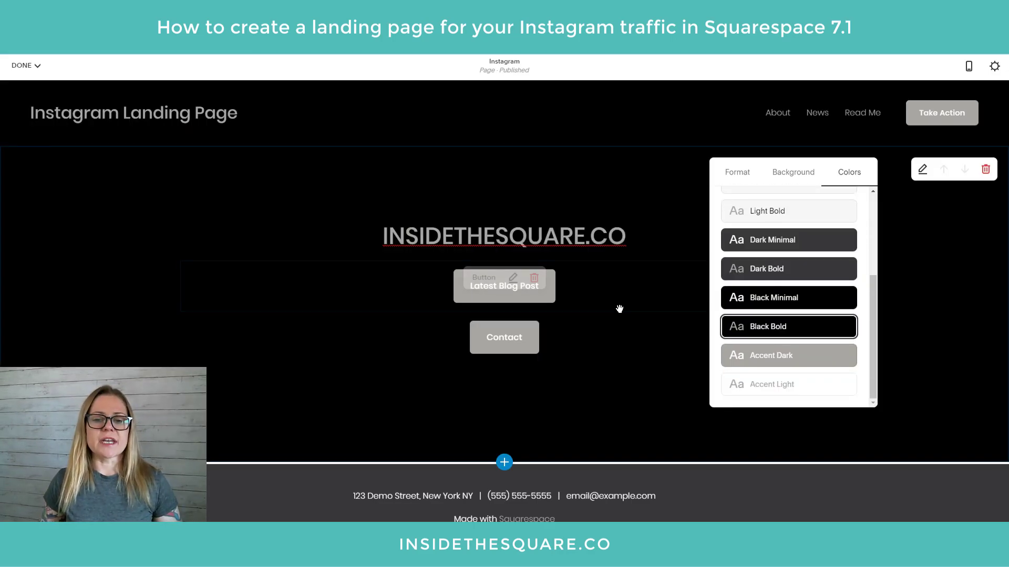
left_click(793, 241)
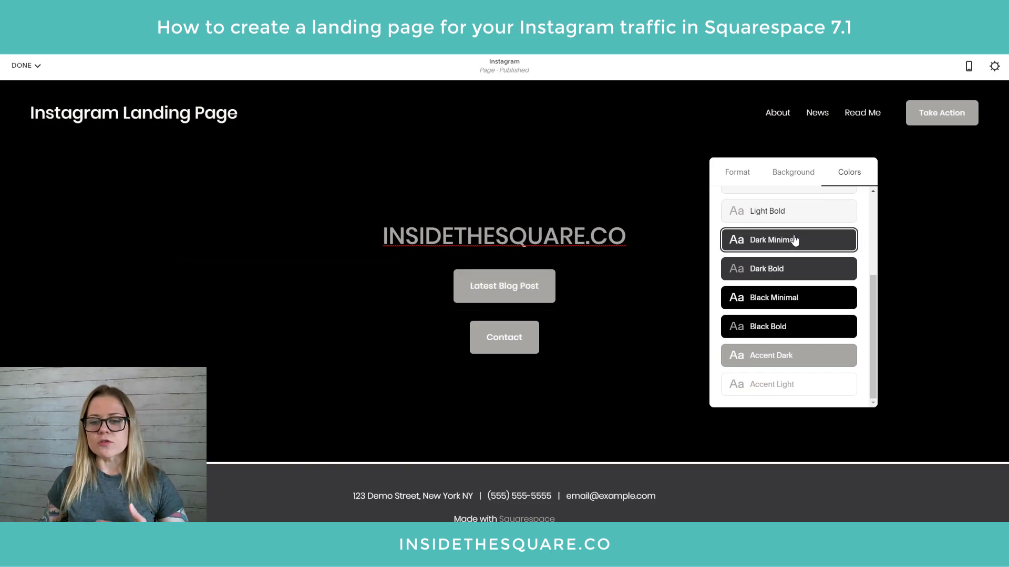
left_click(798, 367)
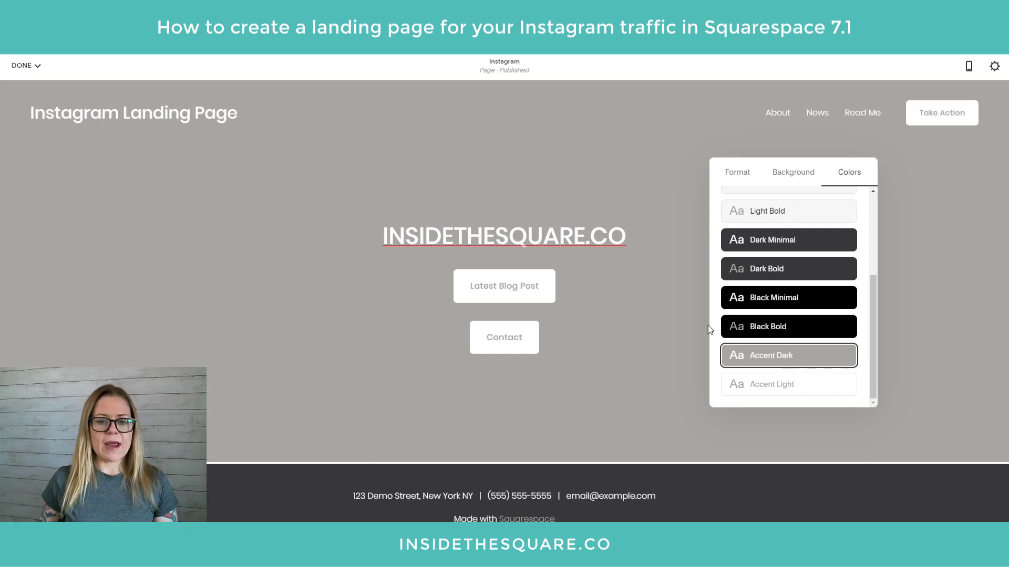
left_click(674, 427)
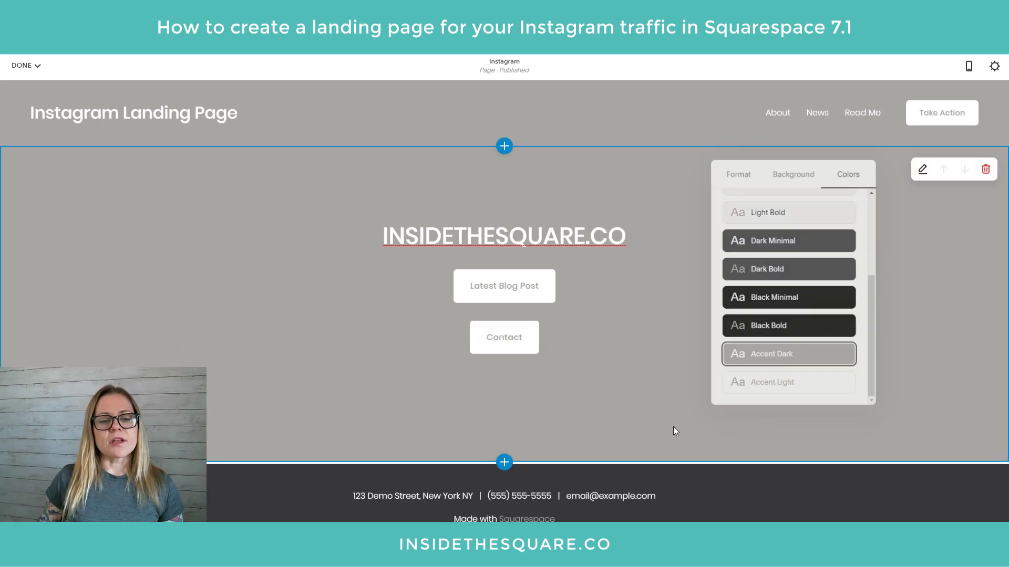
Review the section's list of colour themes again and close the section settings without choosing another theme.
left_click(923, 177)
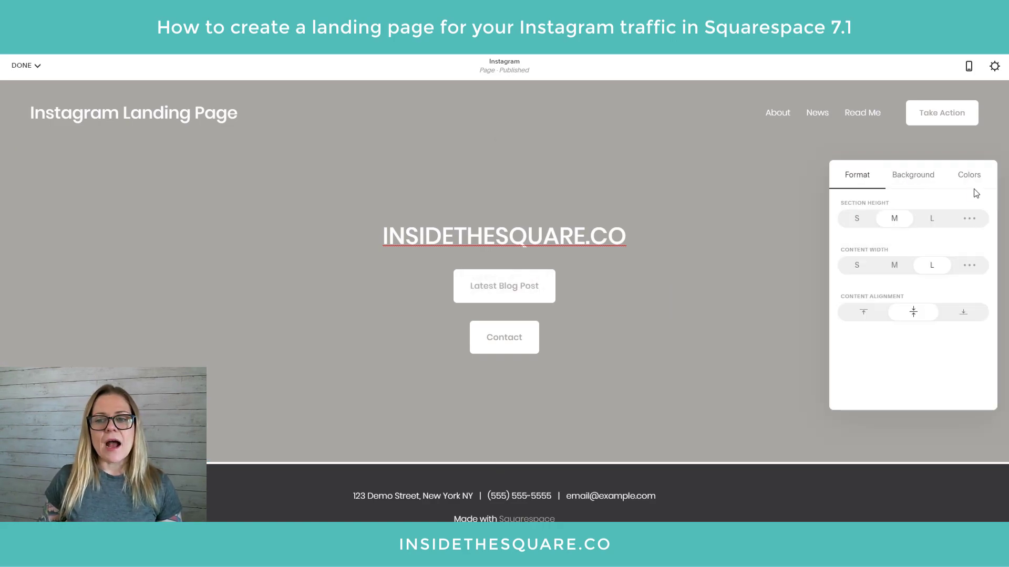
left_click(969, 179)
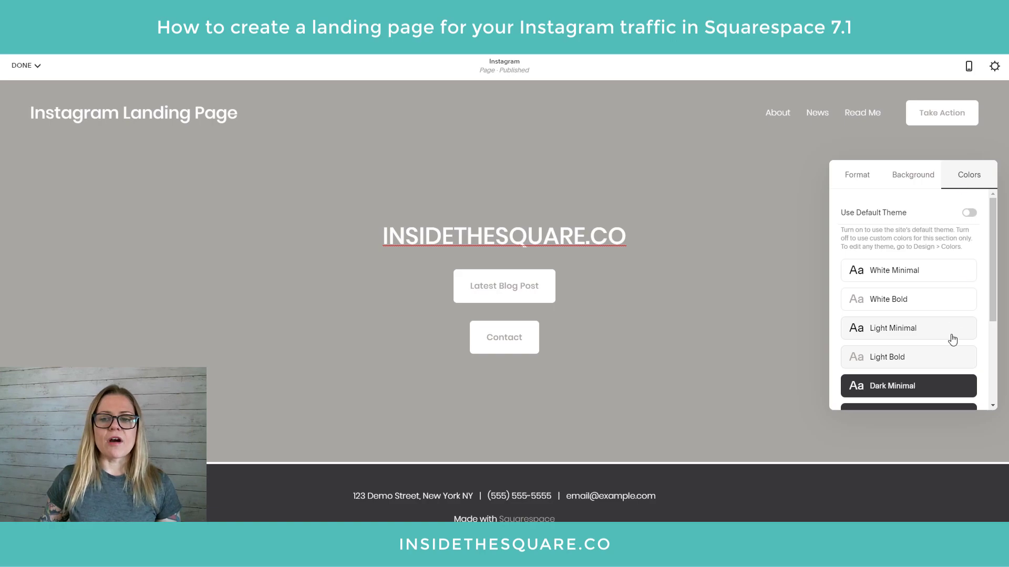
scroll(954, 342, "down", 3)
scroll(960, 325, "up", 5)
scroll(938, 345, "down", 5)
scroll(943, 324, "up", 2)
scroll(924, 294, "up", 3)
left_click(751, 346)
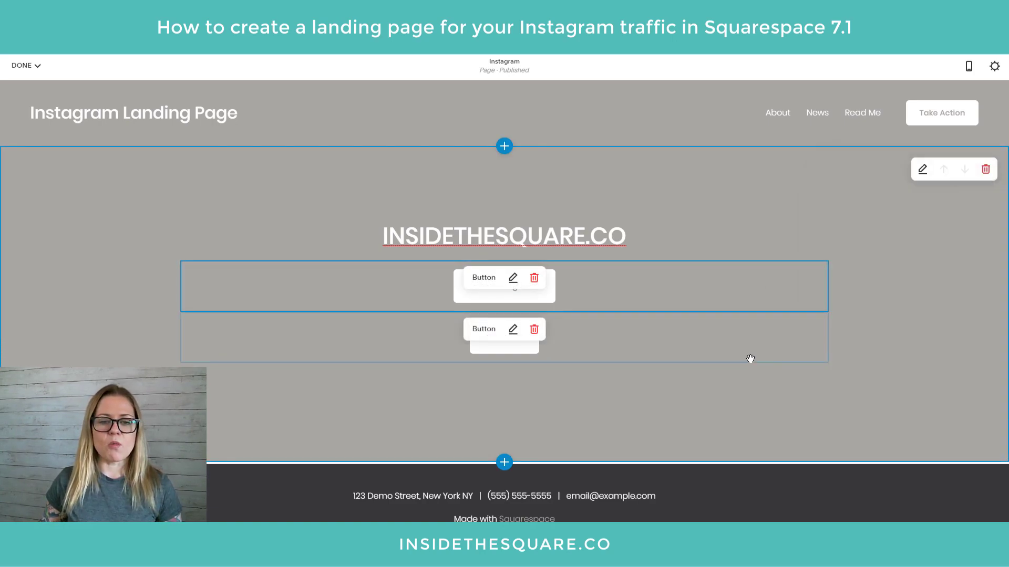
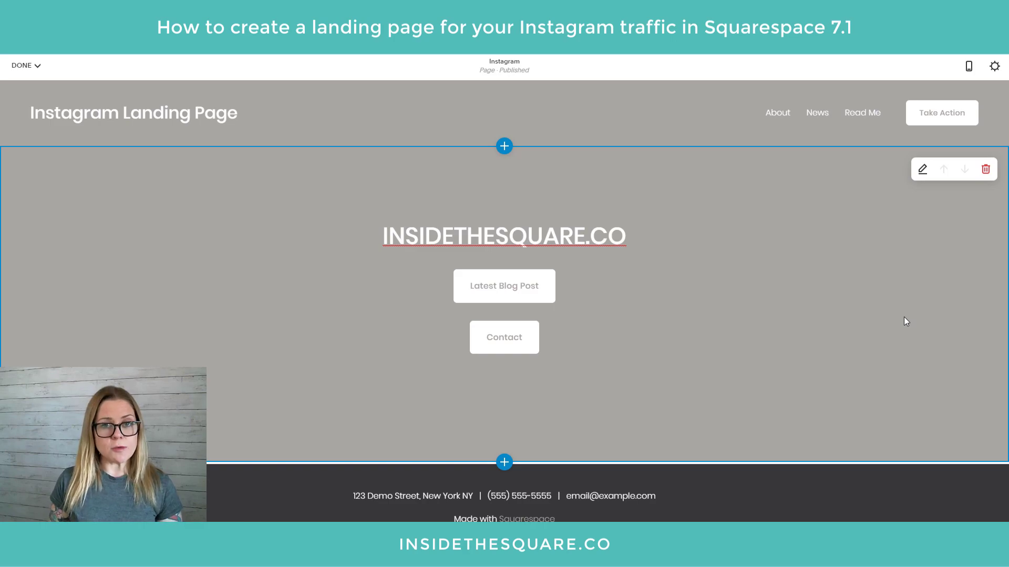
Add <style> .header, footer {display:none!important}</style> to the Instagram page's header code injection, and save the settings and the page.
left_click(995, 67)
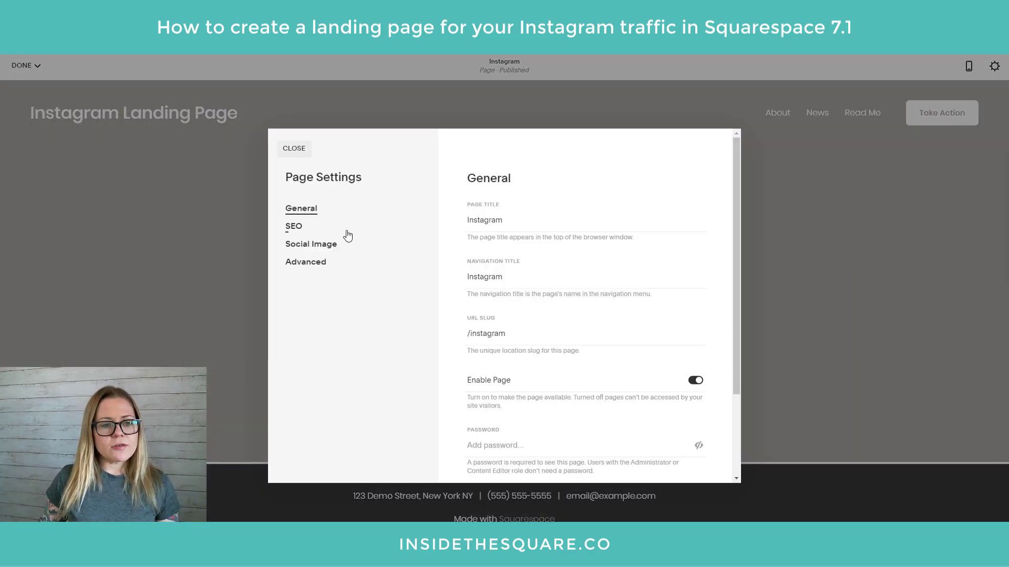
left_click(306, 262)
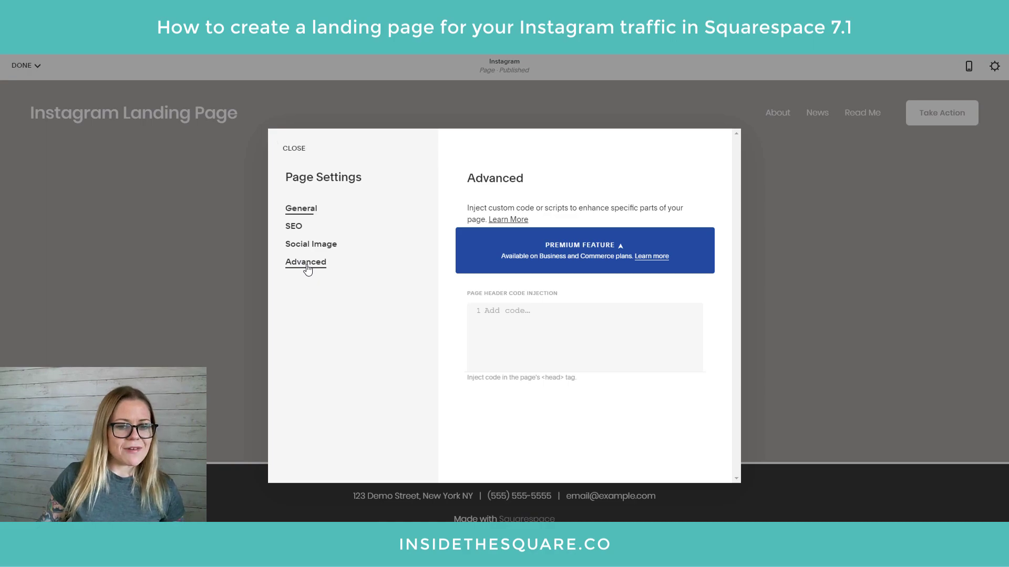
left_click(509, 315)
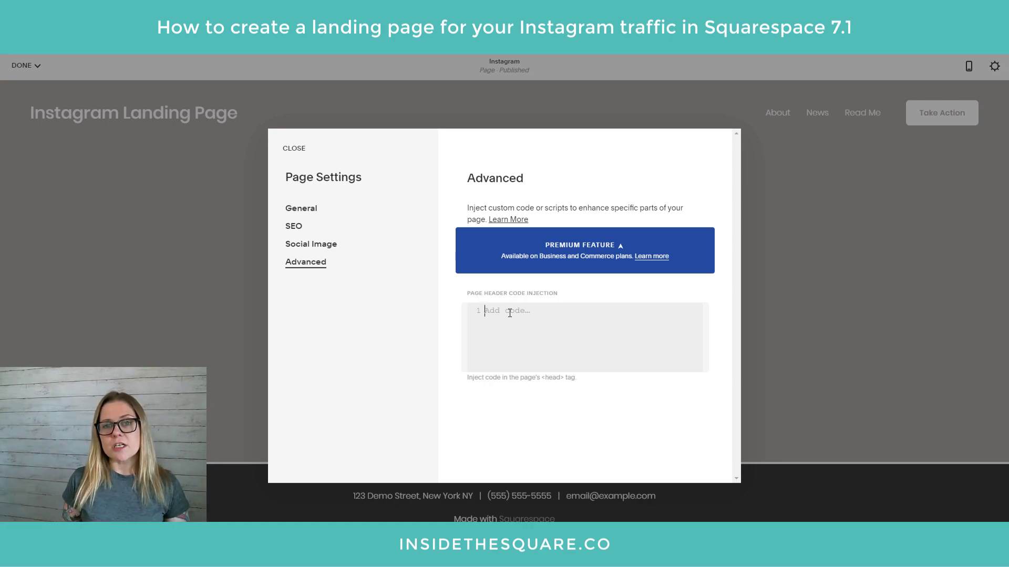
type("<style>")
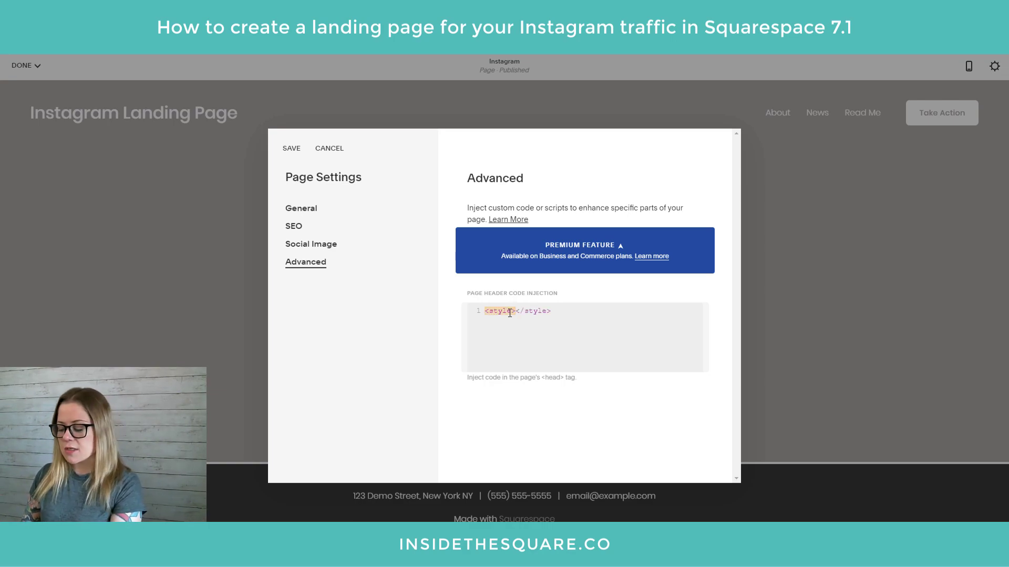
type(" .header, footer")
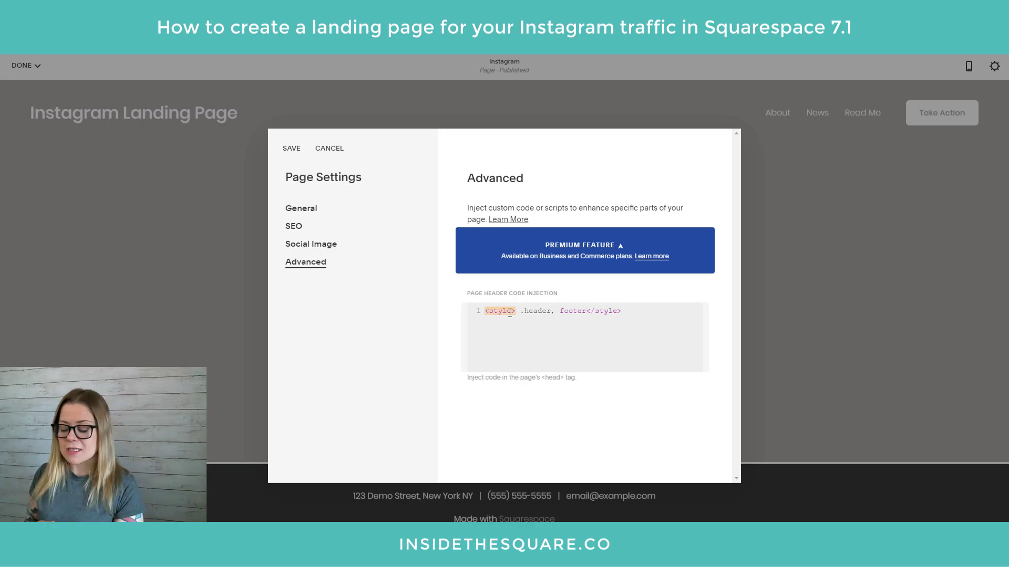
type(" {display:none!important")
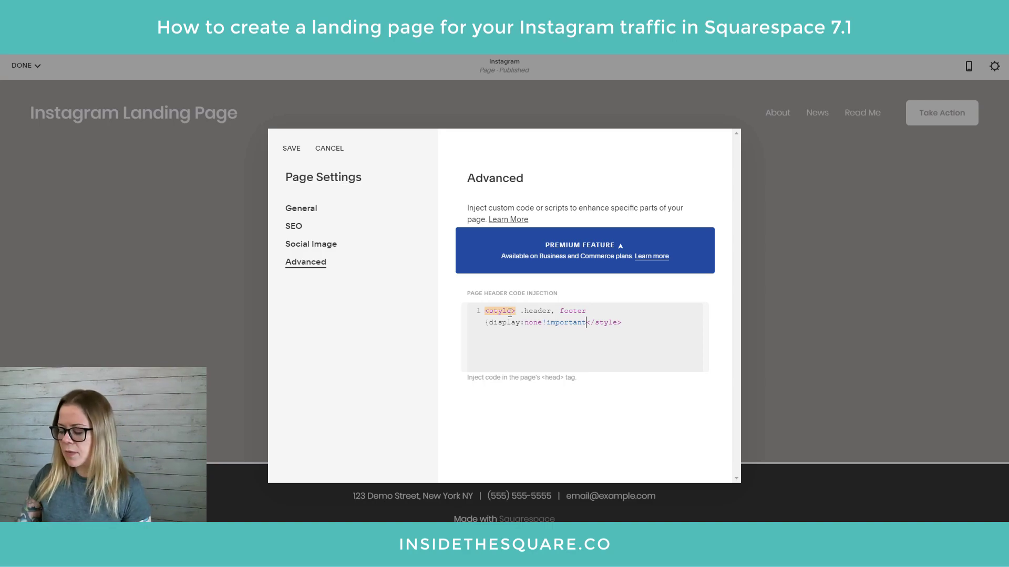
type("}")
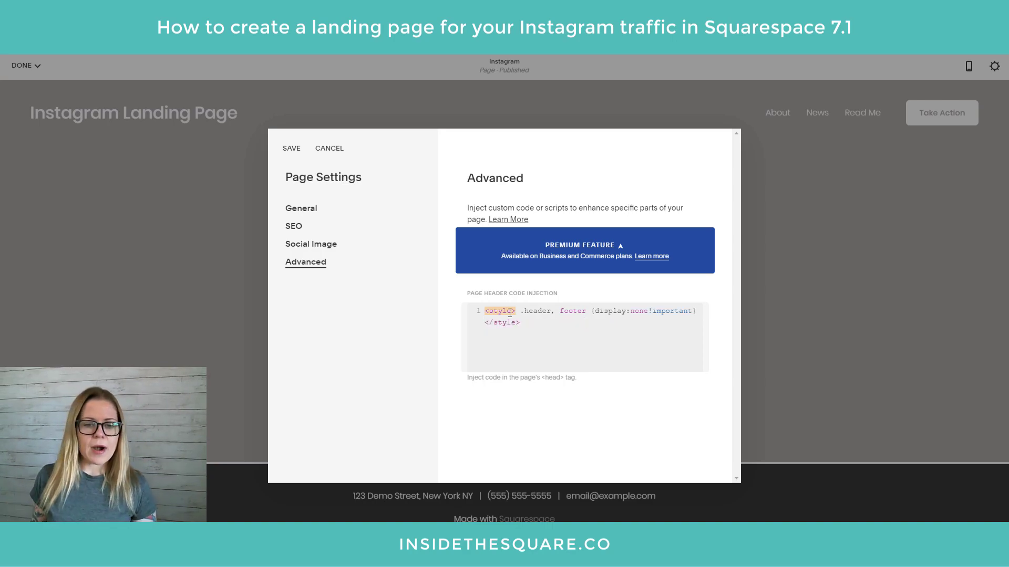
left_click(292, 149)
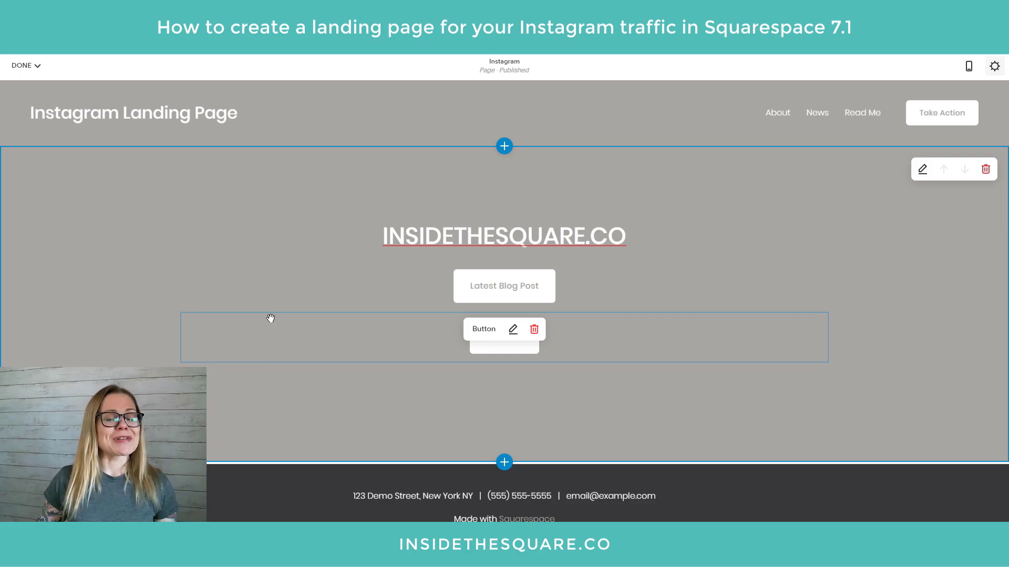
mouse_move(28, 69)
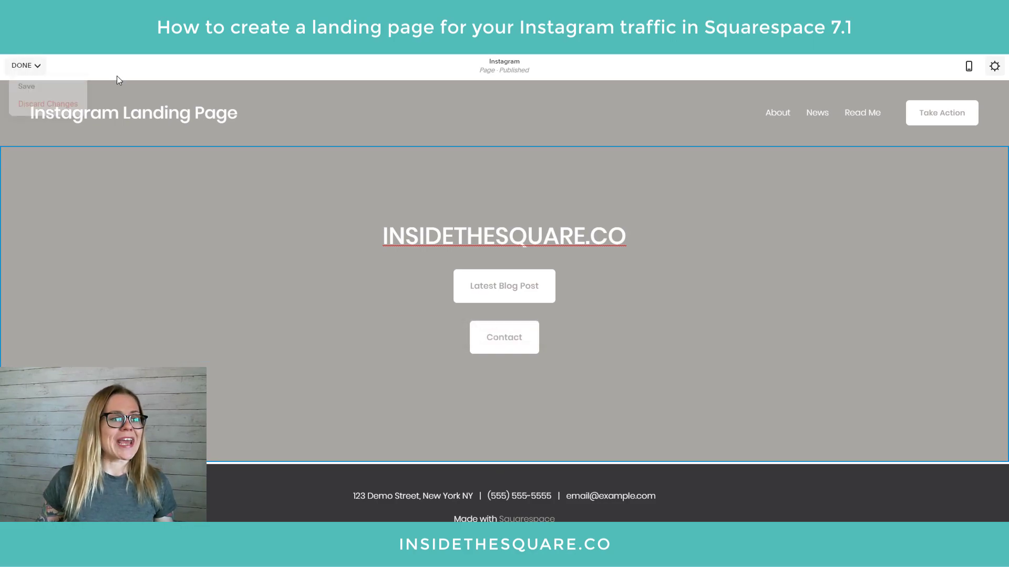
left_click(27, 86)
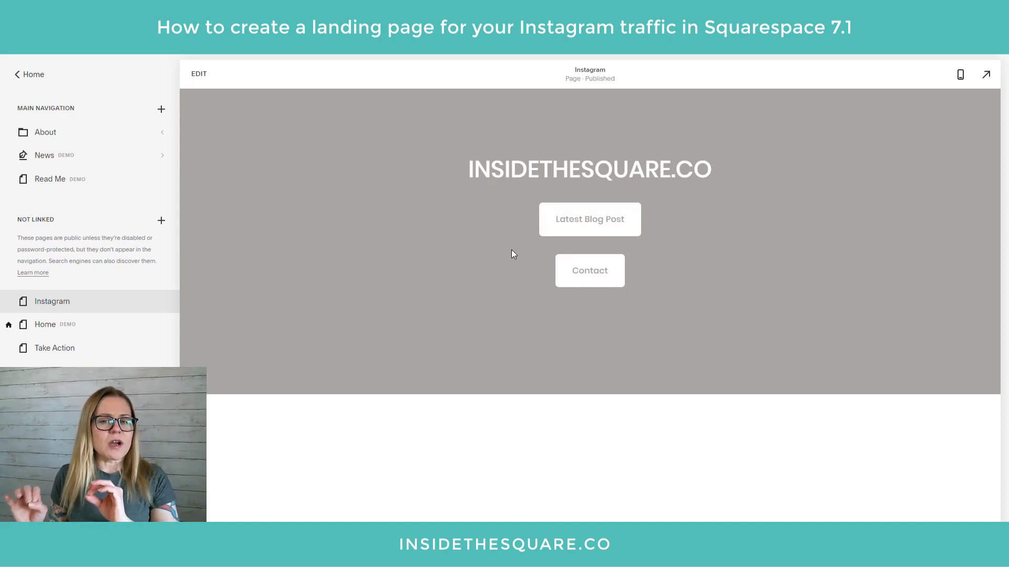
Change the Instagram page's URL slug to /ig and save the page settings.
mouse_move(166, 308)
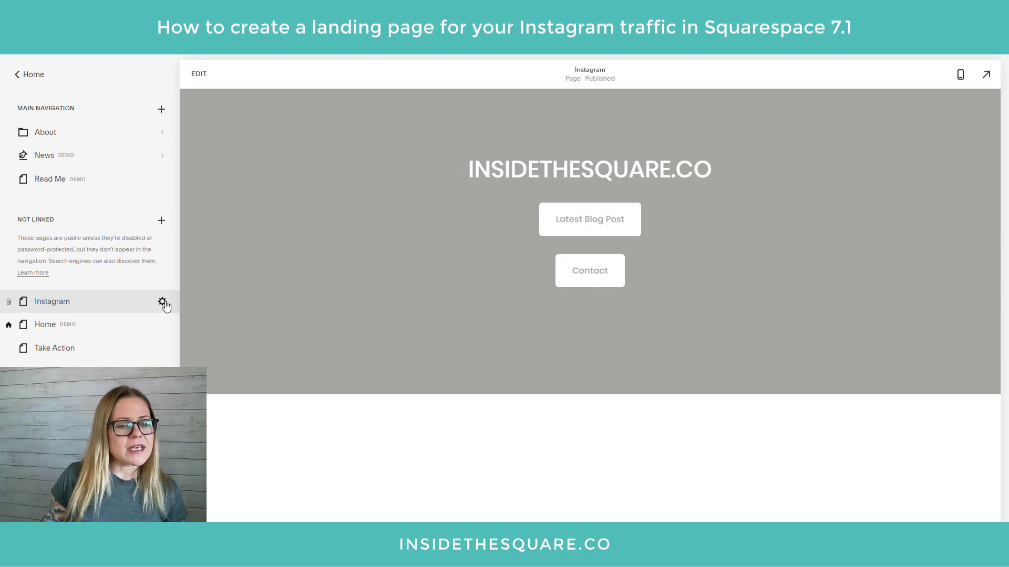
left_click(162, 304)
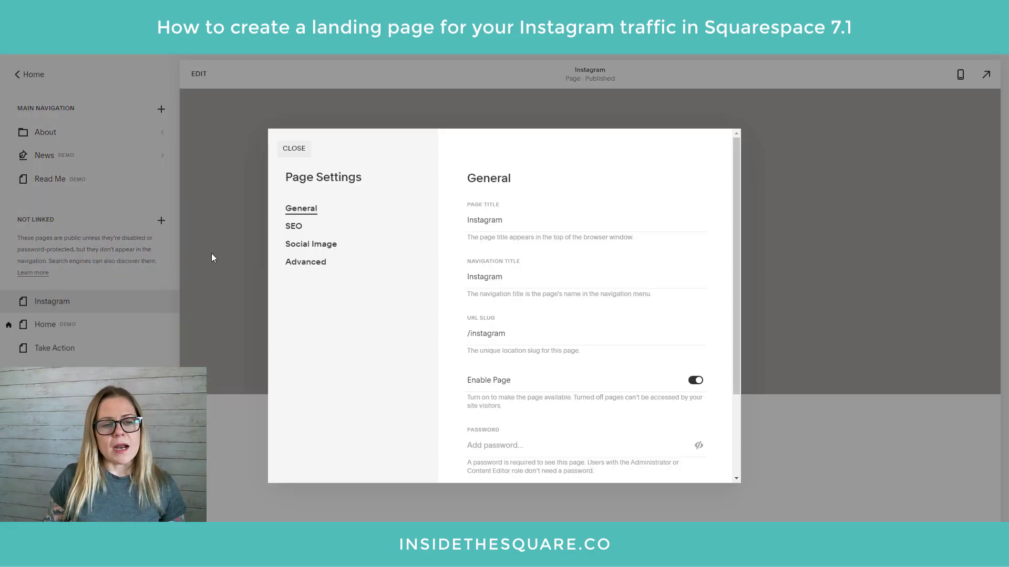
left_click_drag(529, 339, 451, 335)
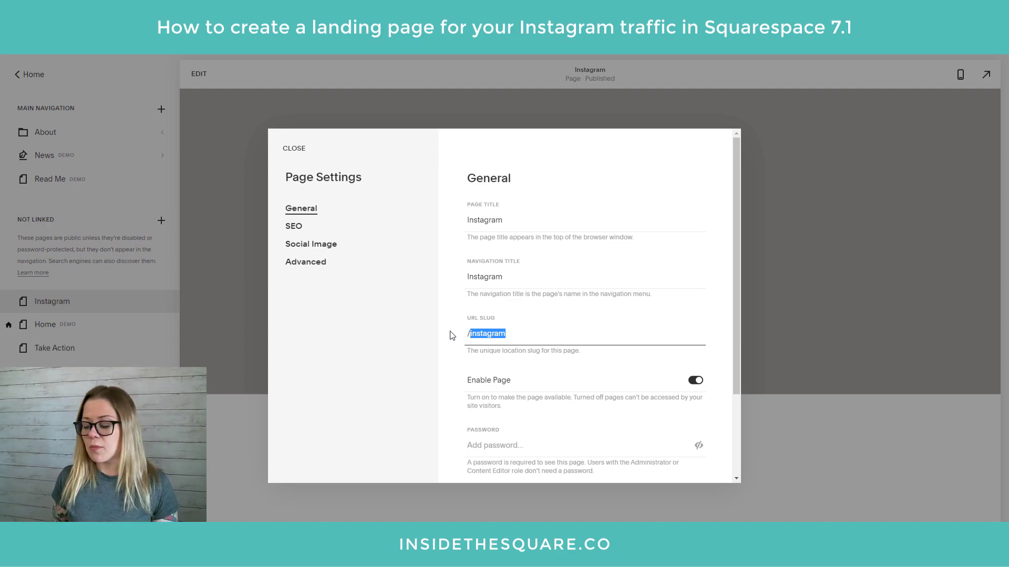
type("ig")
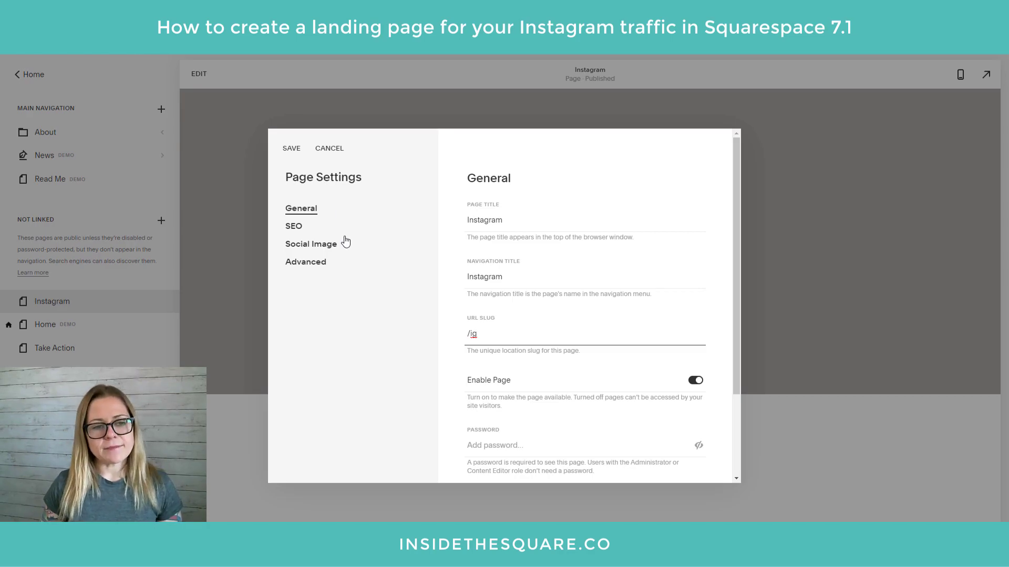
left_click(290, 148)
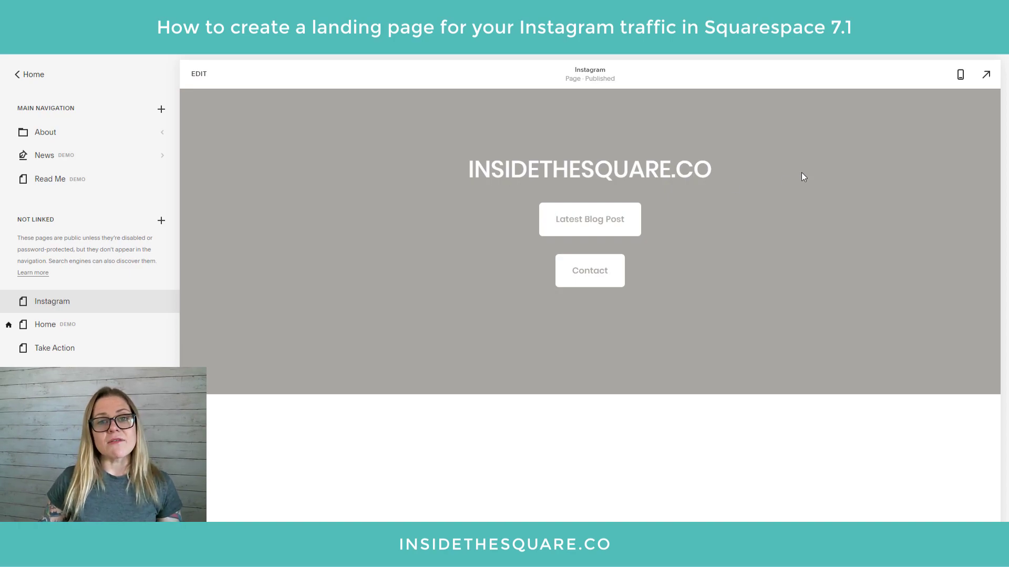
Check the page in mobile view and reformat the INSIDETHESQUARE.CO text as Small Heading after trying Medium Heading.
left_click(959, 74)
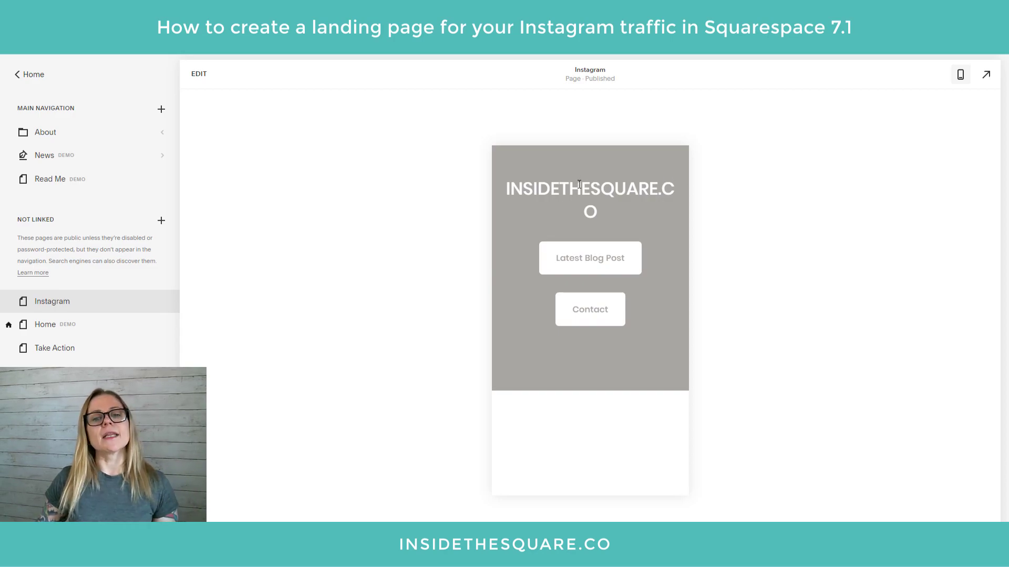
left_click(198, 79)
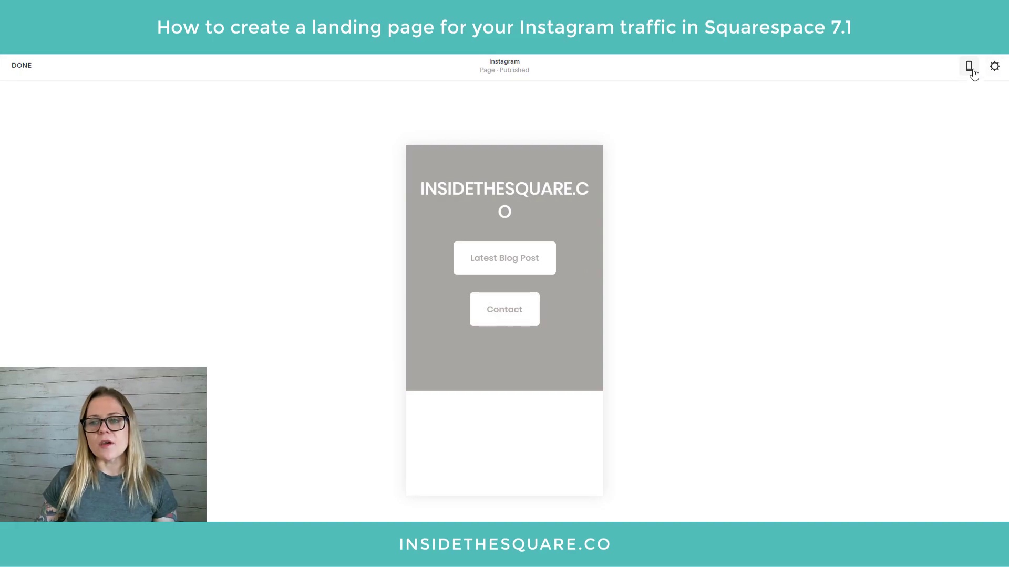
left_click(968, 65)
left_click(315, 158)
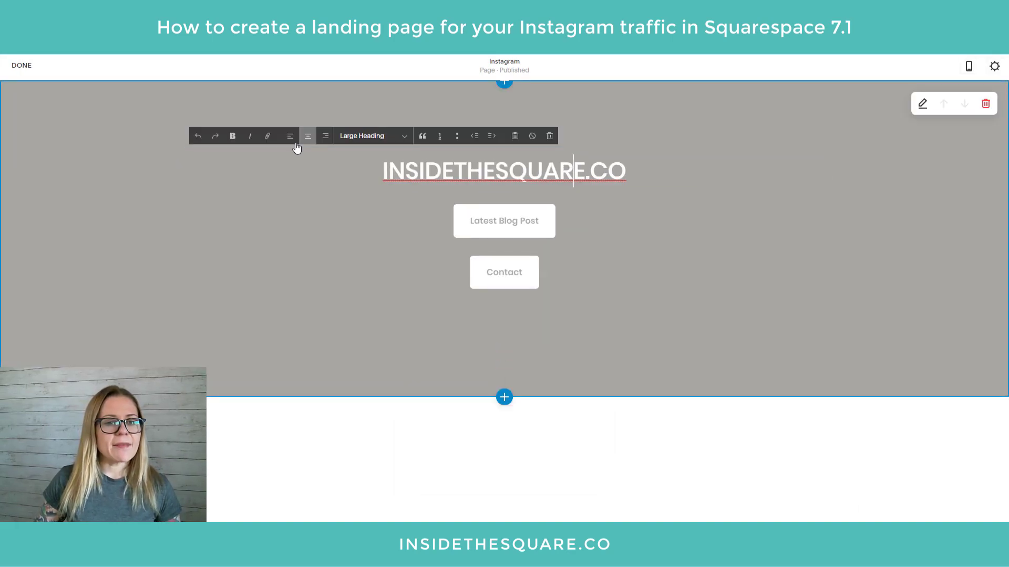
left_click(335, 136)
left_click(368, 188)
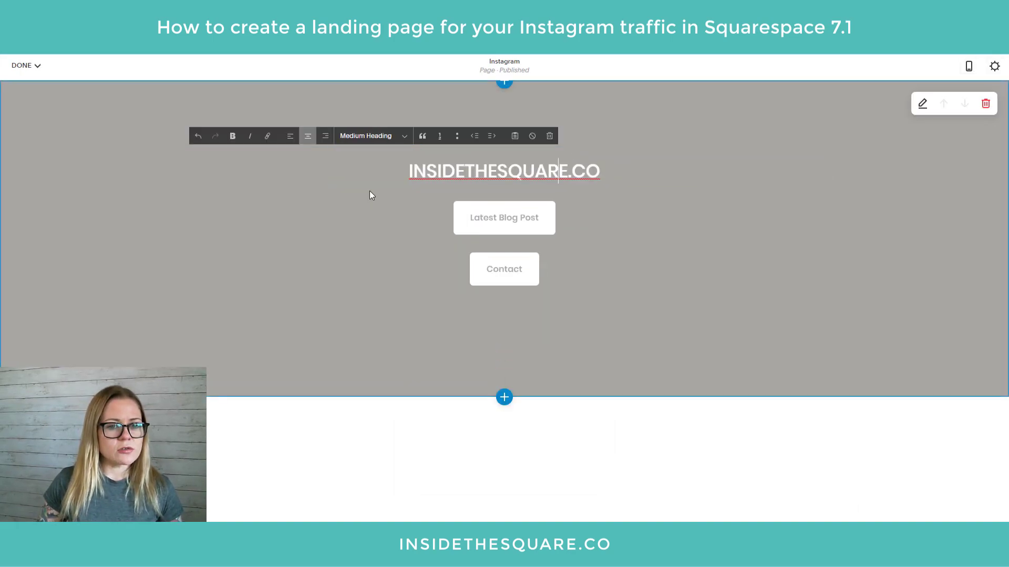
left_click(379, 137)
left_click(382, 204)
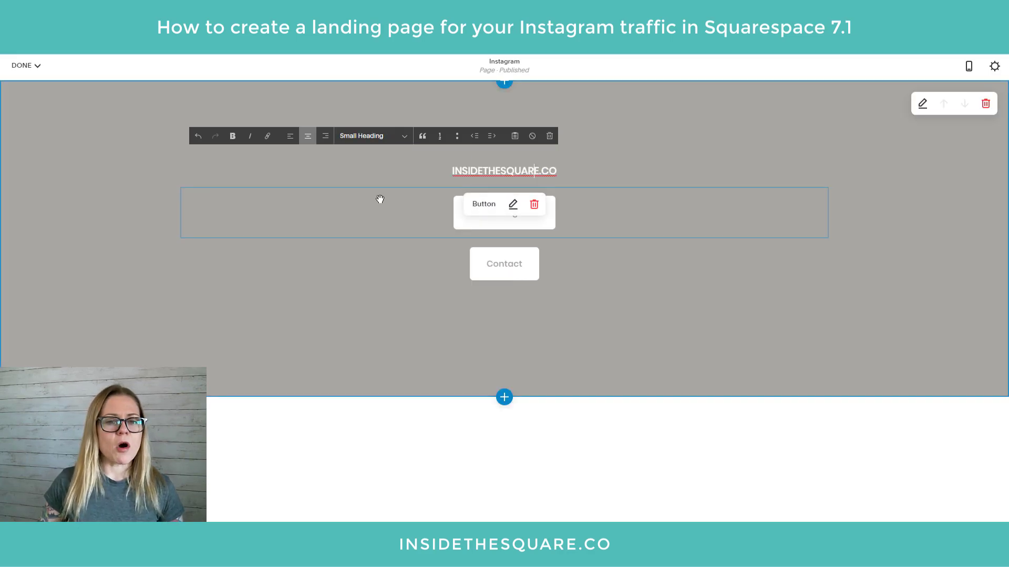
Save the page edits and preview the Instagram page in mobile view.
left_click(24, 65)
left_click(26, 88)
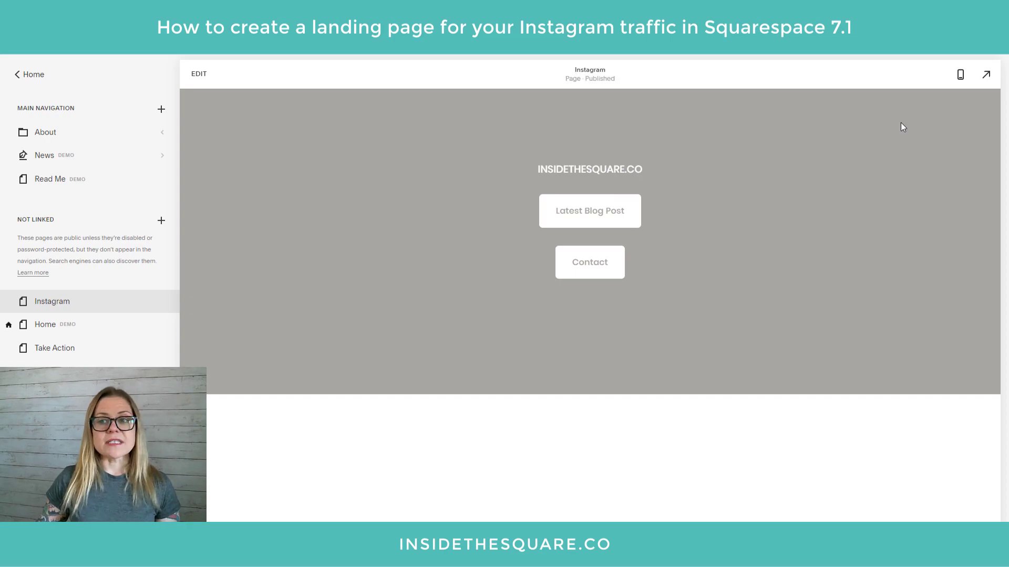
left_click(961, 76)
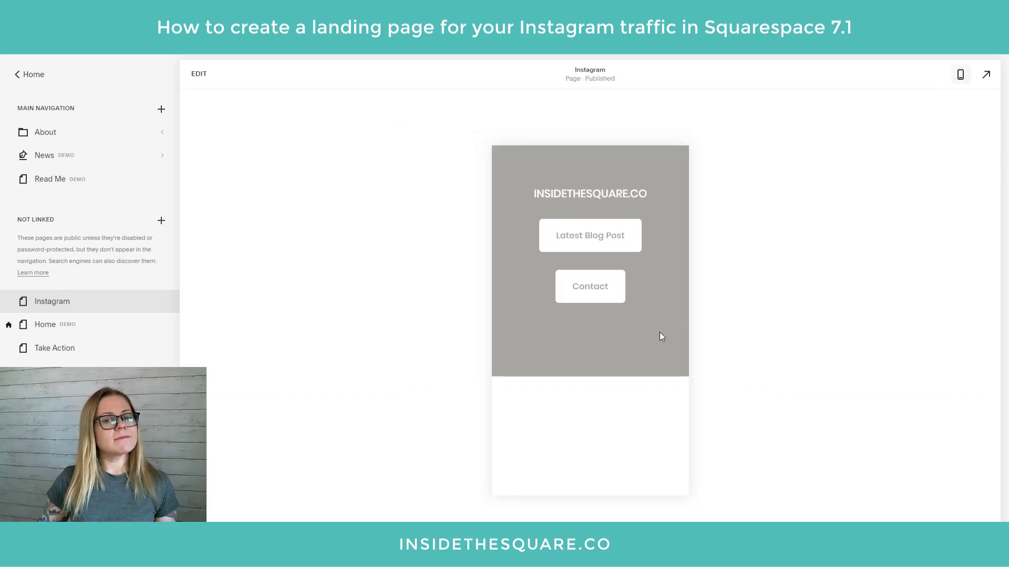